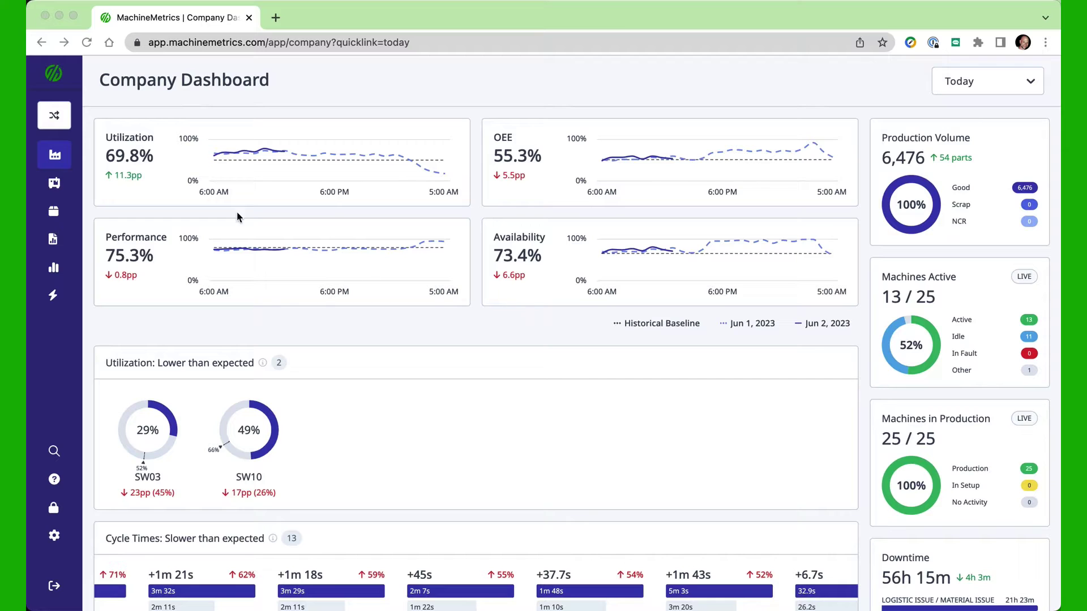
Step: Expand the left sidebar so section names show beside the Company Dashboard
{"action": "left_click", "coordinate": [78, 82]}
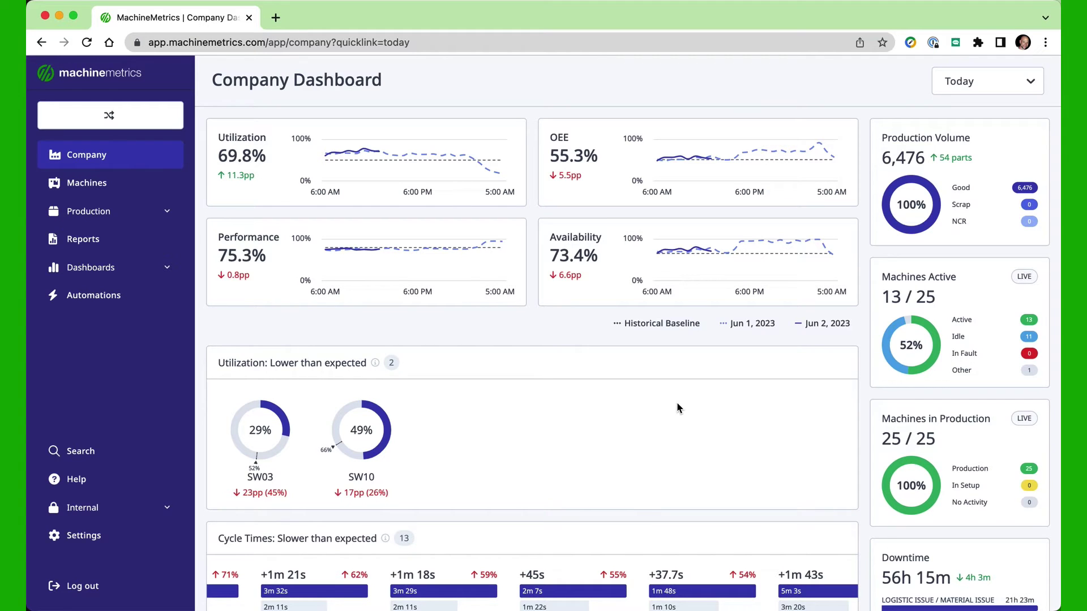
{"action": "scroll", "coordinate": [478, 577], "scroll_direction": "left", "scroll_amount": 2}
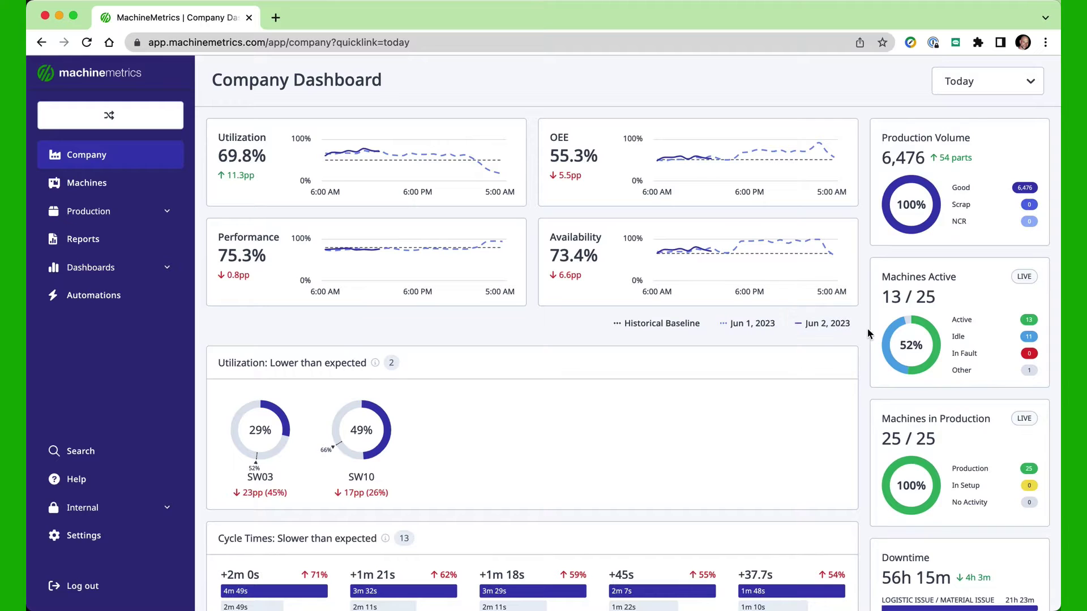
{"action": "scroll", "coordinate": [722, 398], "scroll_direction": "down", "scroll_amount": 2}
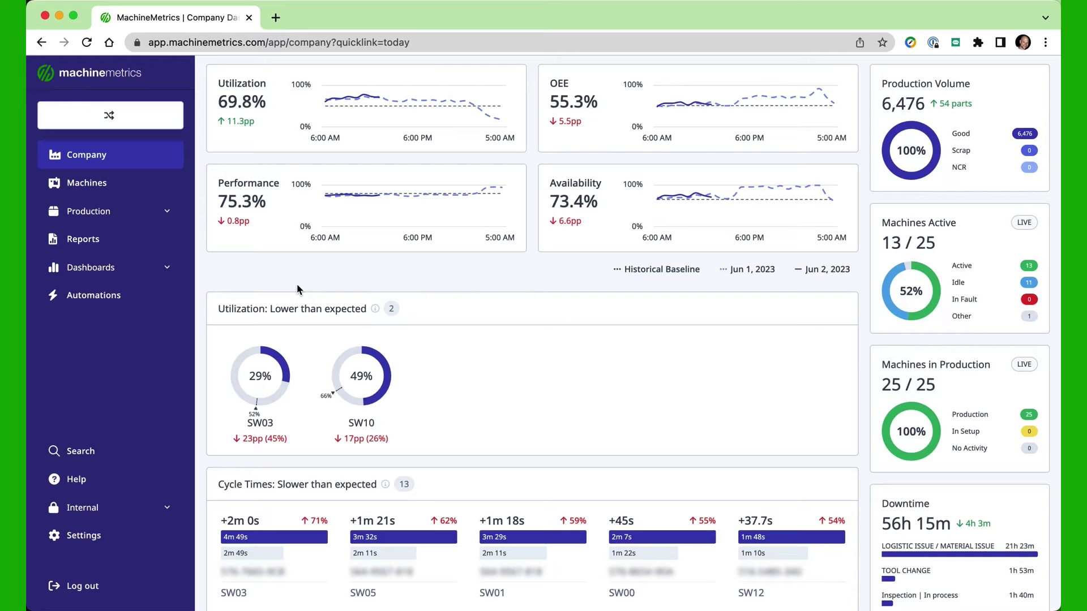
{"action": "scroll", "coordinate": [296, 290], "scroll_direction": "down", "scroll_amount": 1}
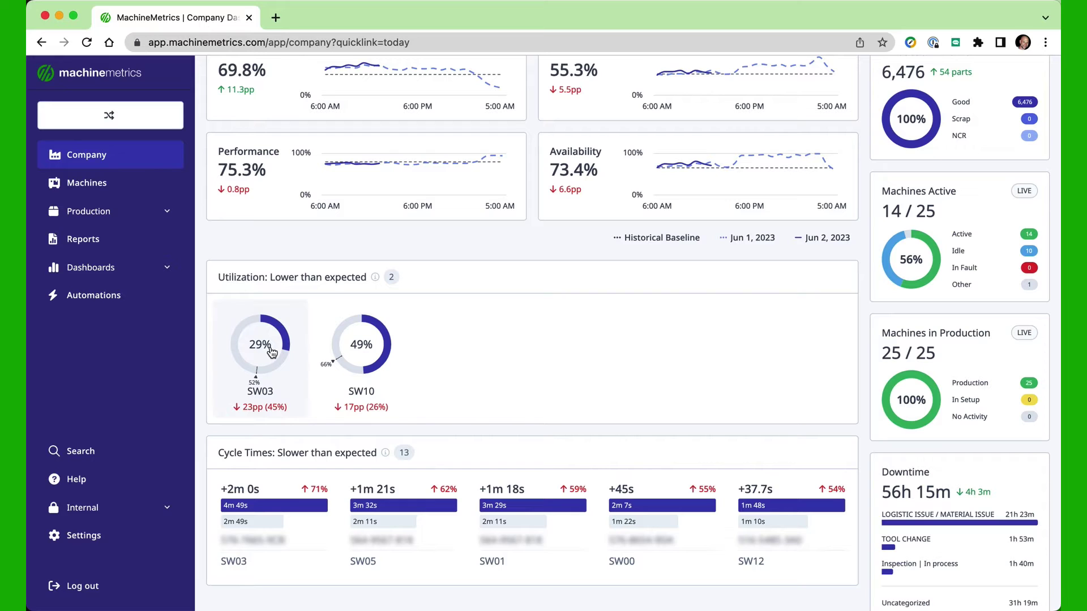
Step: Open SW03's detail summary and view its parts, top downtimes, top alarms and OEE trend charts
{"action": "left_click", "coordinate": [271, 351]}
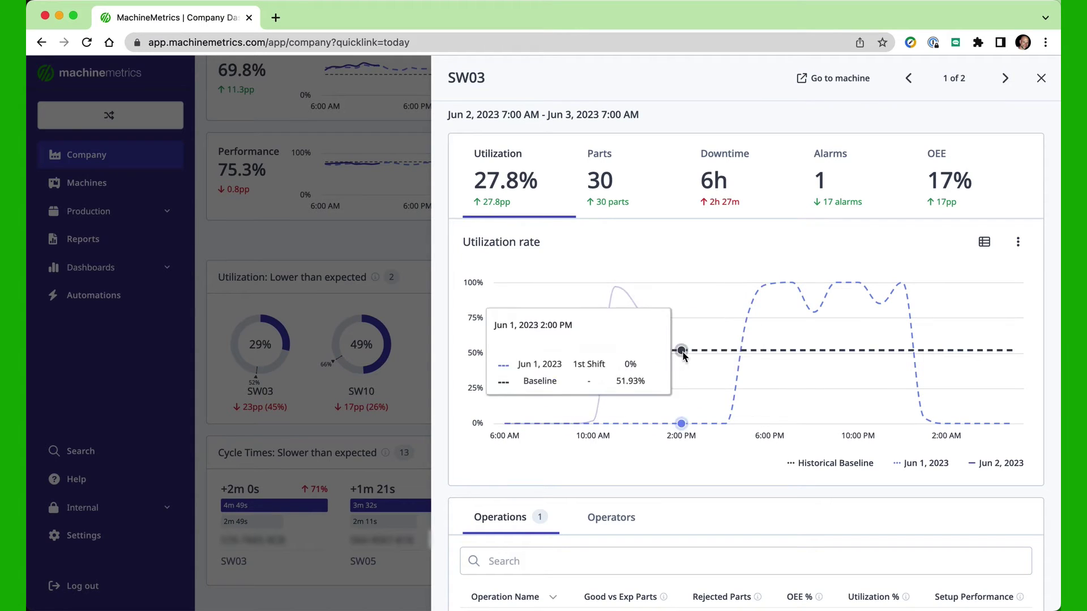
{"action": "mouse_move", "coordinate": [609, 328]}
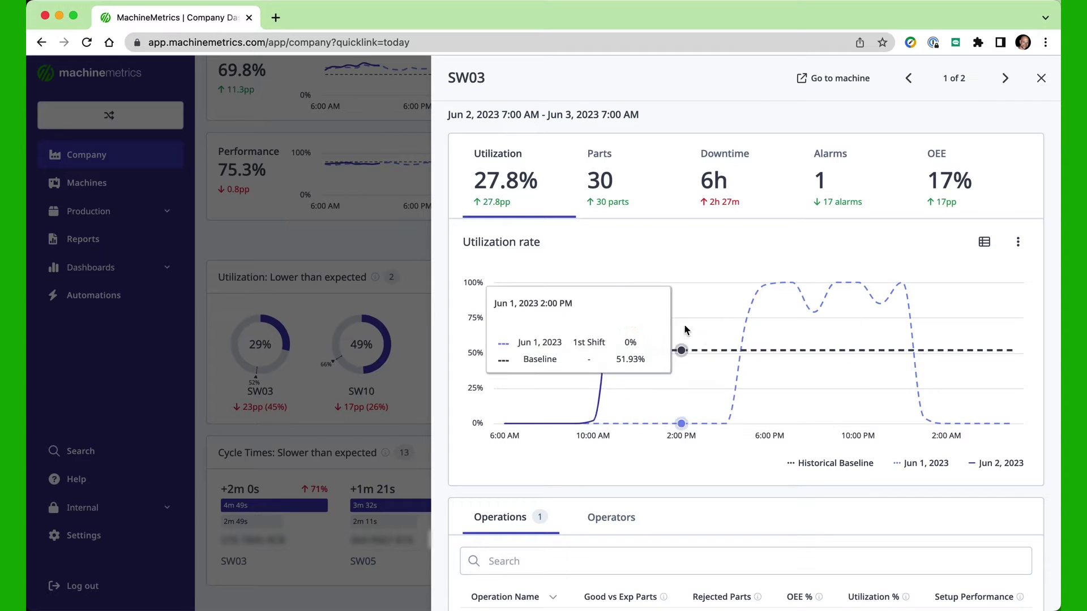
{"action": "left_click", "coordinate": [609, 201]}
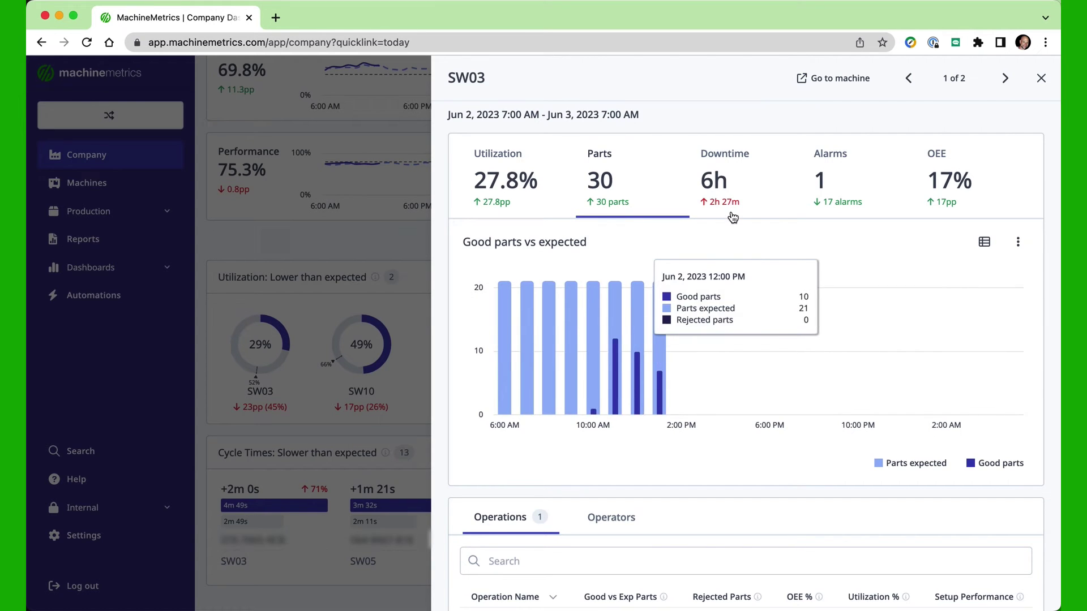
{"action": "left_click", "coordinate": [714, 182]}
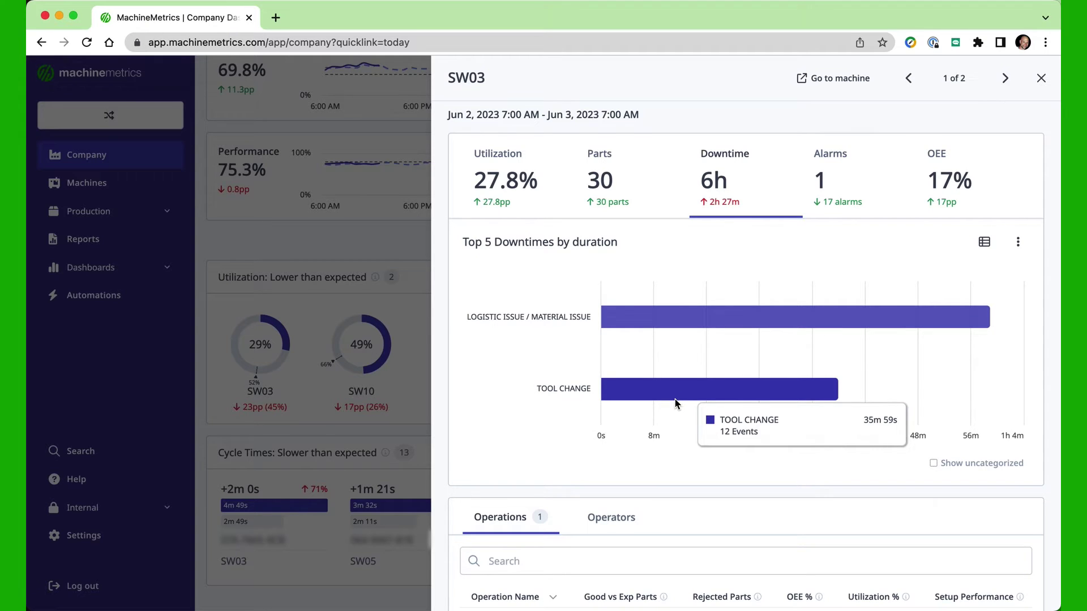
{"action": "left_click", "coordinate": [836, 195]}
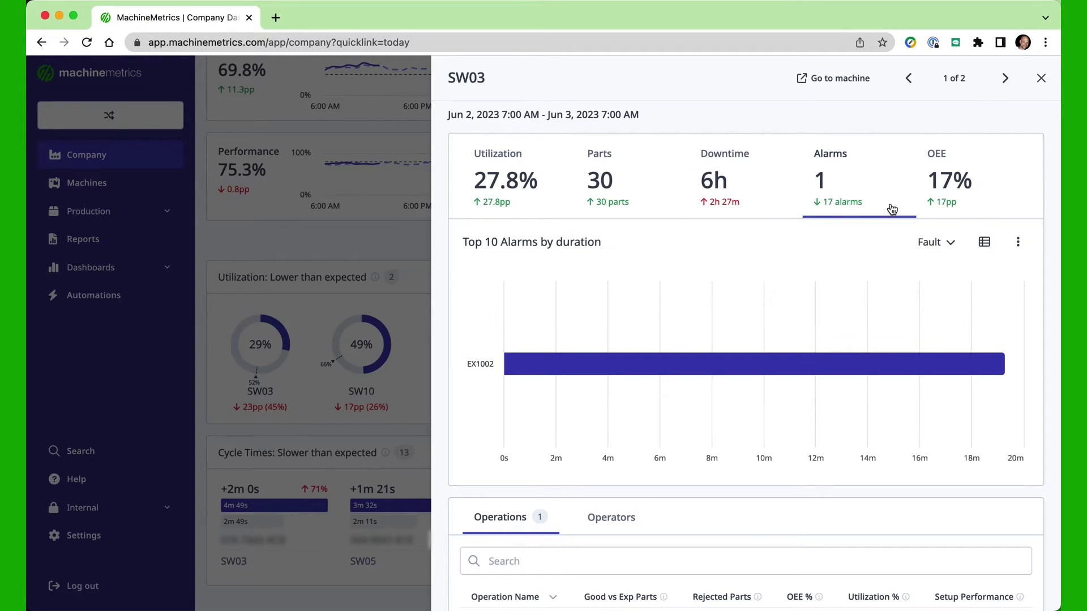
{"action": "left_click", "coordinate": [933, 200]}
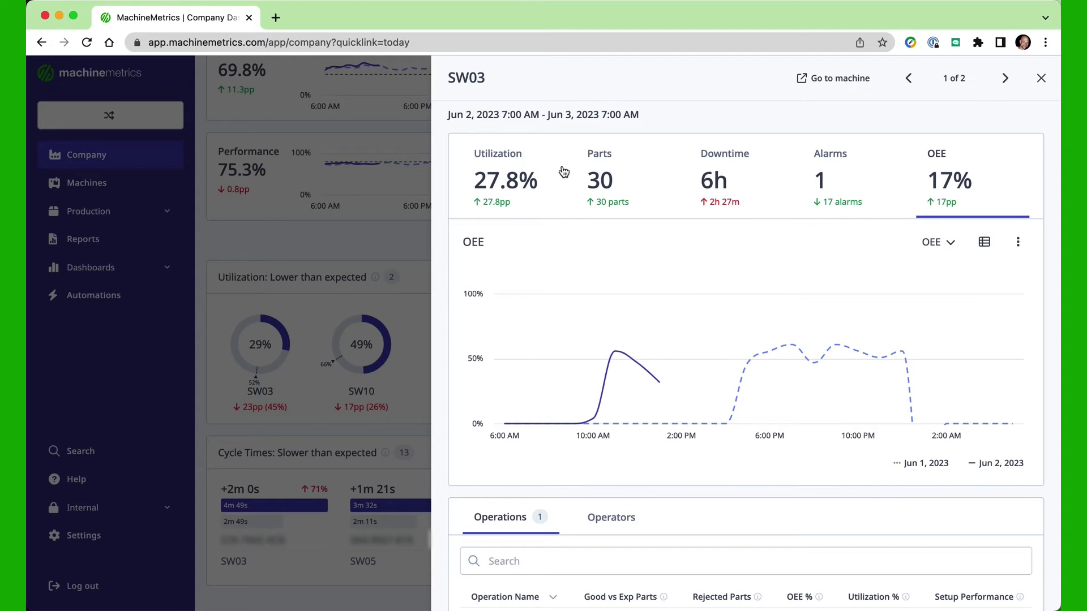
{"action": "left_click", "coordinate": [520, 186]}
{"action": "scroll", "coordinate": [532, 272], "scroll_direction": "down", "scroll_amount": 5}
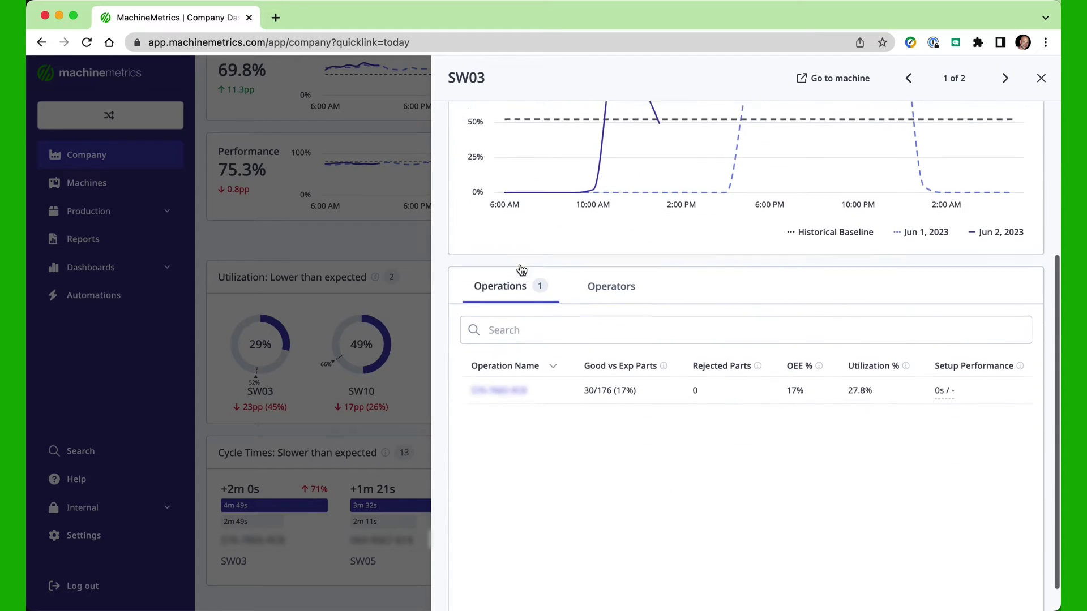
{"action": "scroll", "coordinate": [711, 389], "scroll_direction": "right", "scroll_amount": 3}
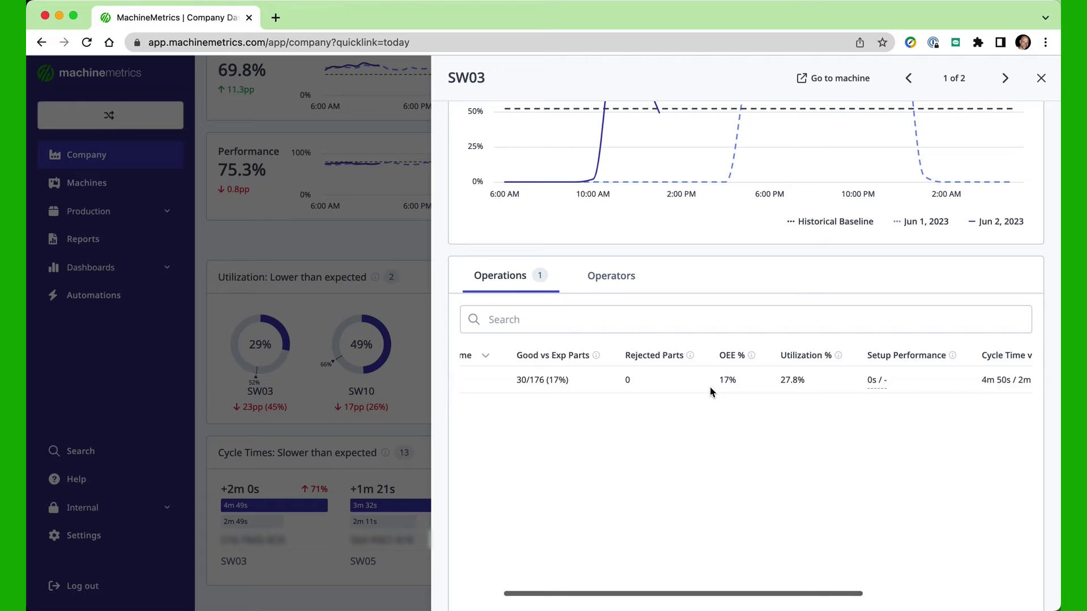
{"action": "scroll", "coordinate": [699, 388], "scroll_direction": "left", "scroll_amount": 3}
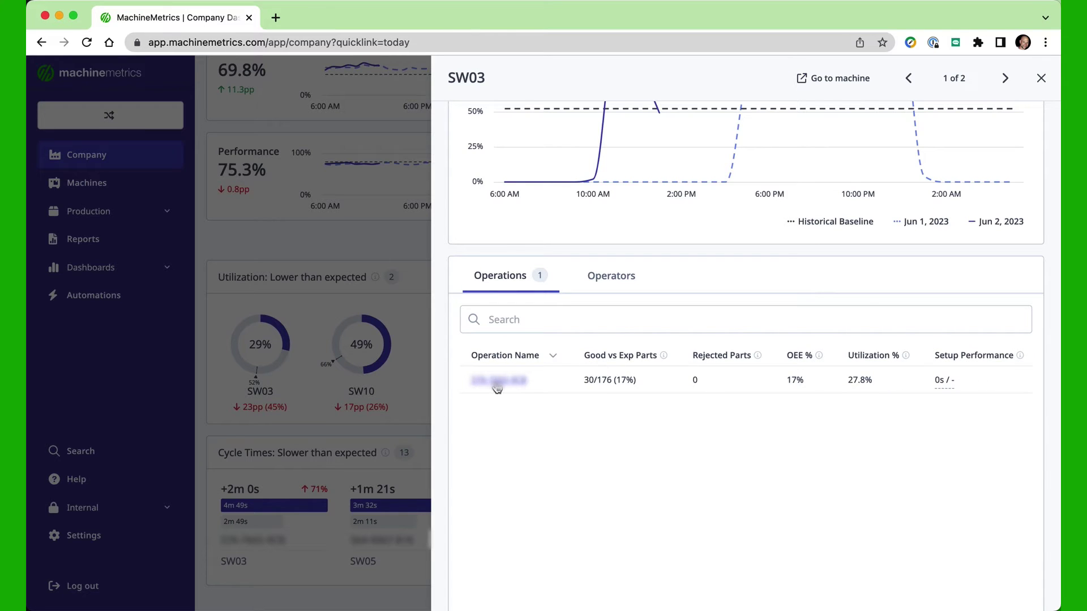
{"action": "scroll", "coordinate": [814, 381], "scroll_direction": "right", "scroll_amount": 3}
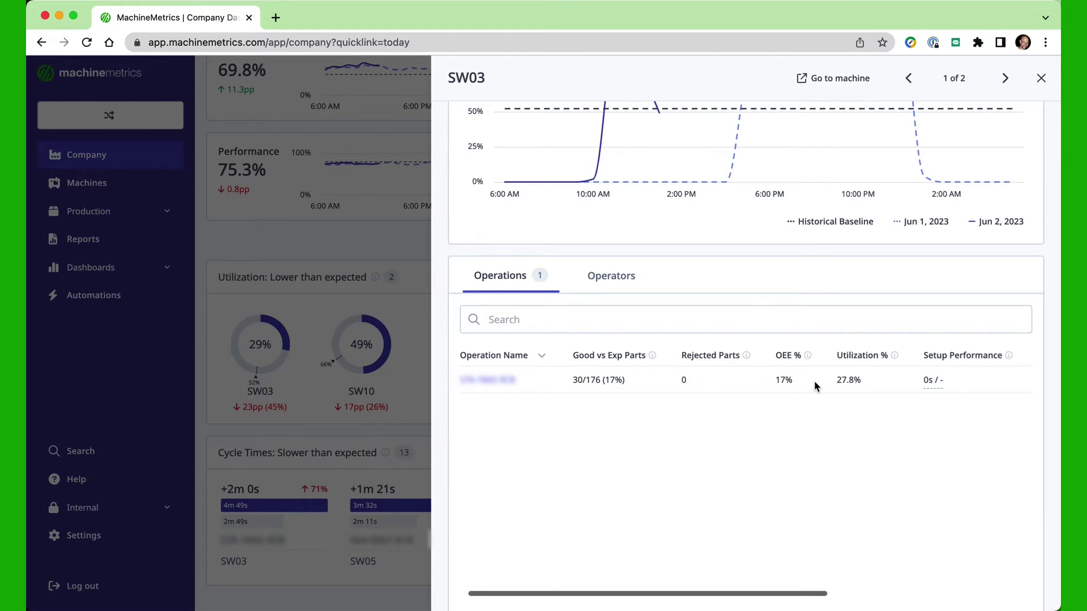
{"action": "scroll", "coordinate": [814, 382], "scroll_direction": "right", "scroll_amount": 3}
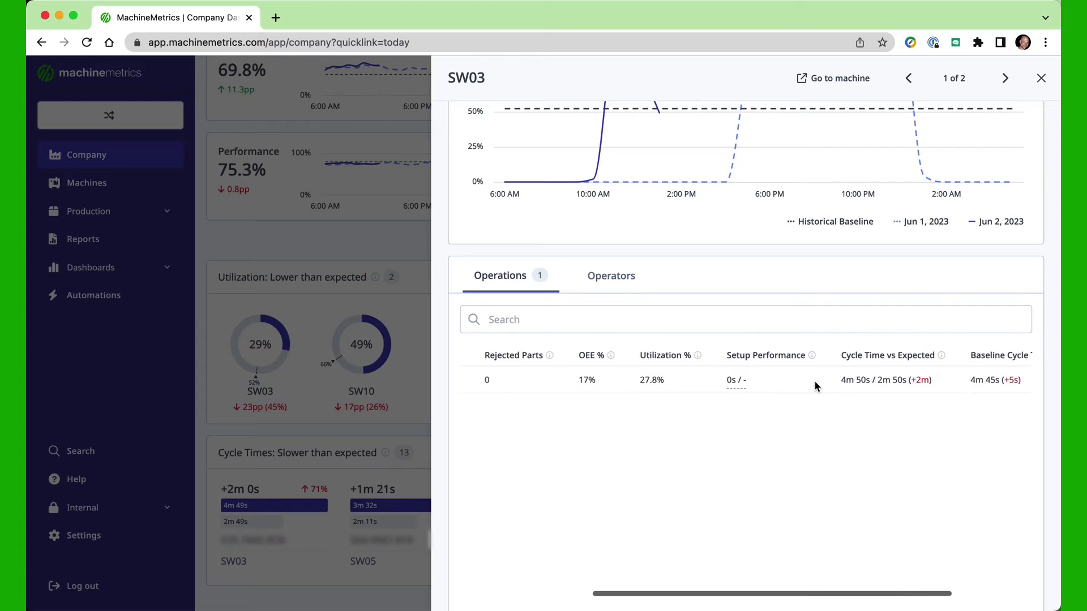
{"action": "scroll", "coordinate": [914, 384], "scroll_direction": "right", "scroll_amount": 1}
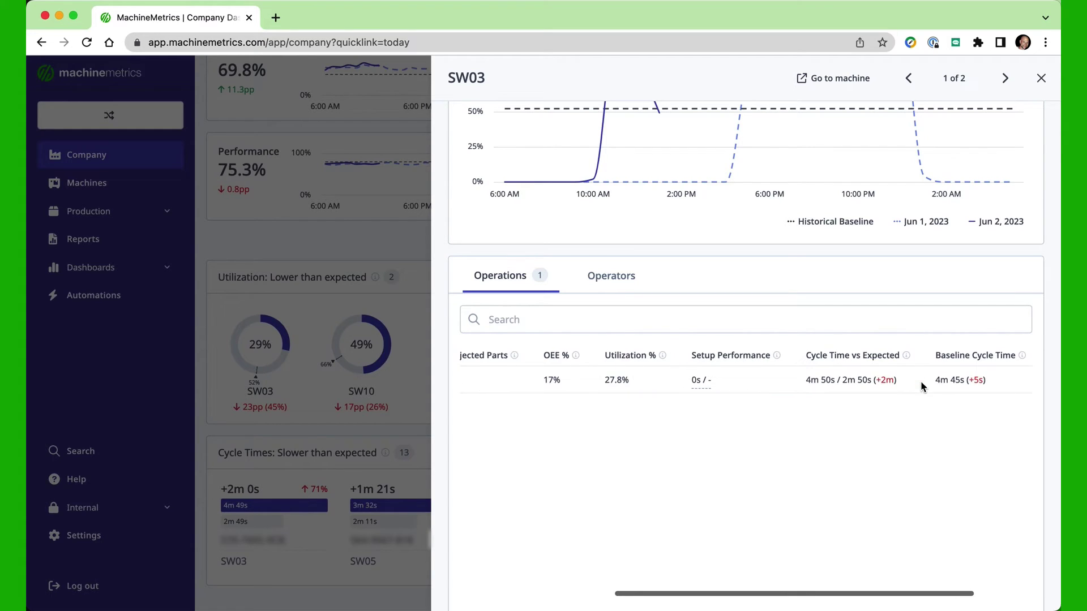
{"action": "scroll", "coordinate": [880, 385], "scroll_direction": "right", "scroll_amount": 2}
{"action": "scroll", "coordinate": [880, 381], "scroll_direction": "right", "scroll_amount": 2}
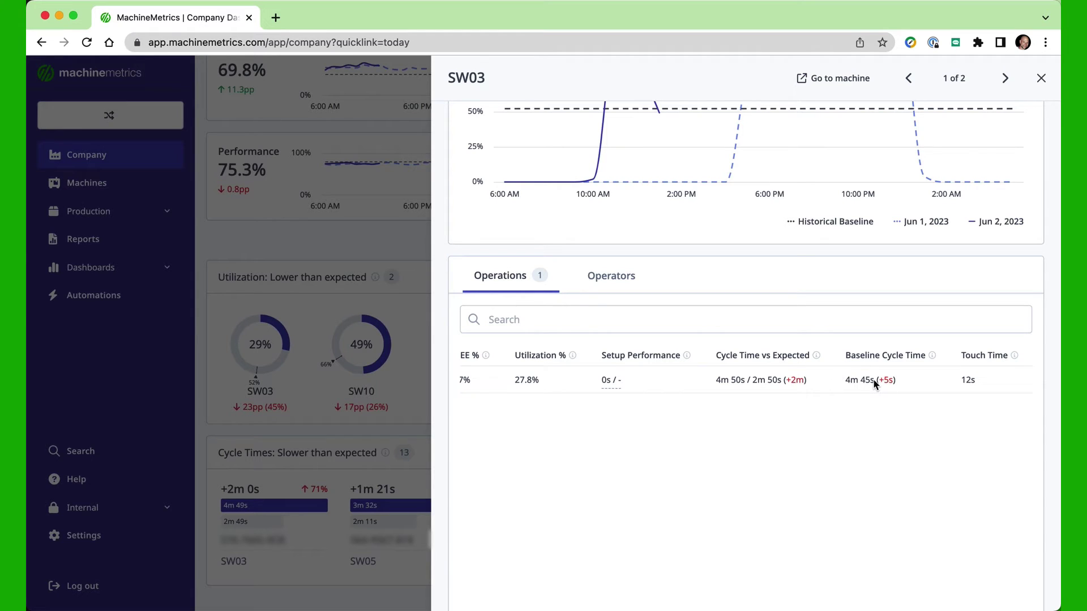
{"action": "left_click_drag", "start_coordinate": [874, 384], "coordinate": [847, 380]}
{"action": "scroll", "coordinate": [865, 381], "scroll_direction": "left", "scroll_amount": 5}
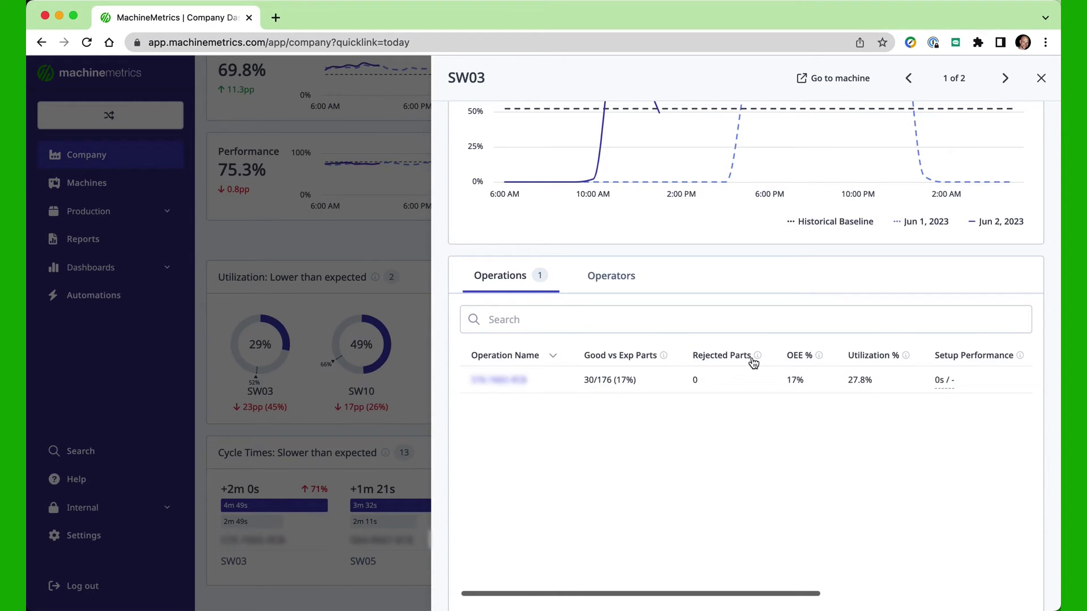
{"action": "scroll", "coordinate": [751, 358], "scroll_direction": "up", "scroll_amount": 5}
{"action": "left_click", "coordinate": [833, 78]}
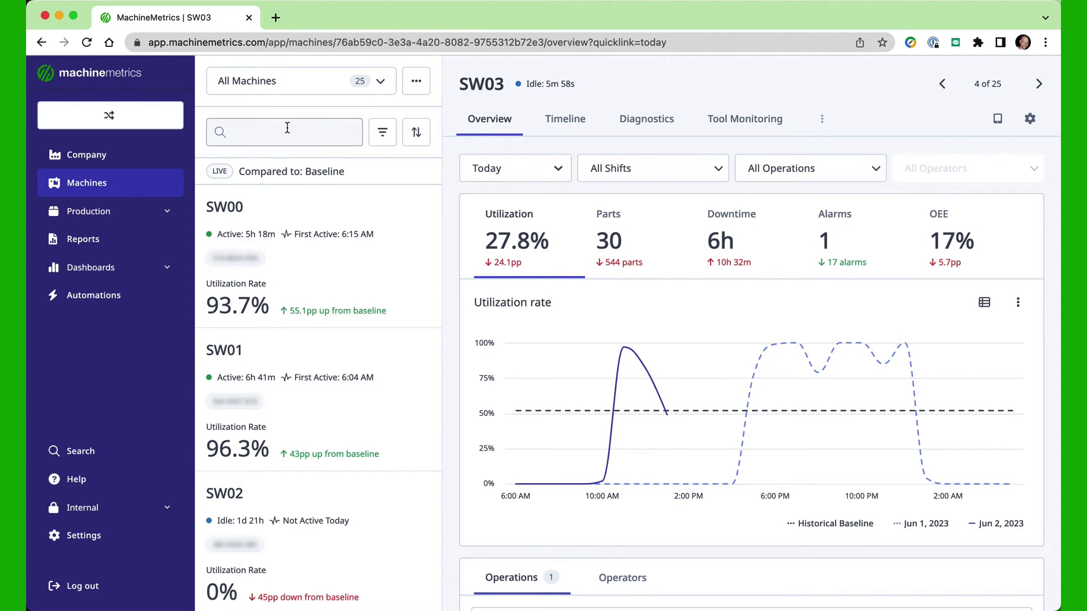
{"action": "left_click", "coordinate": [192, 71]}
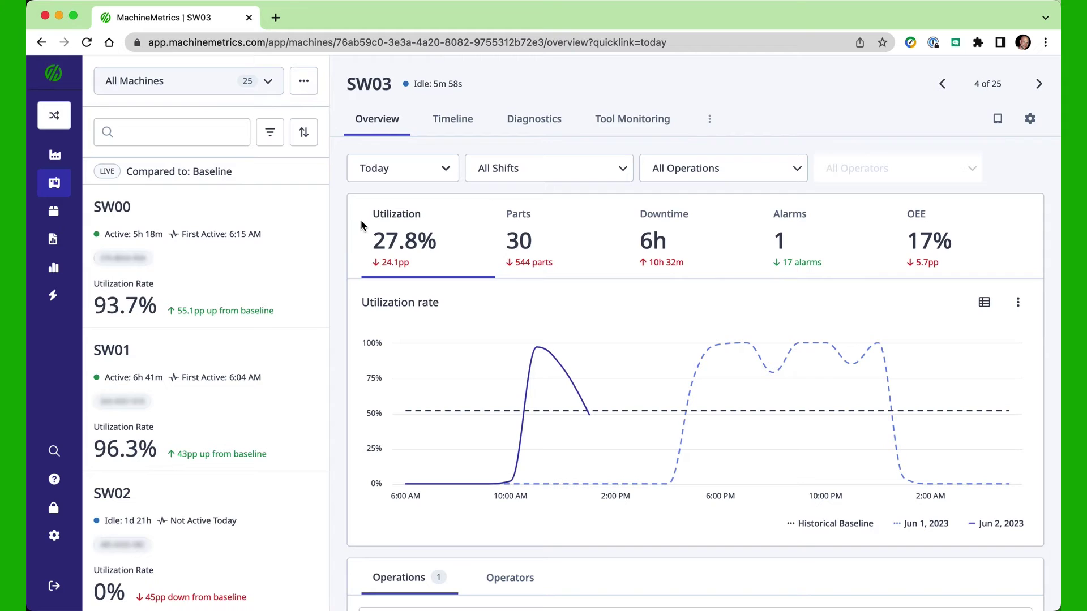
{"action": "left_click", "coordinate": [456, 120]}
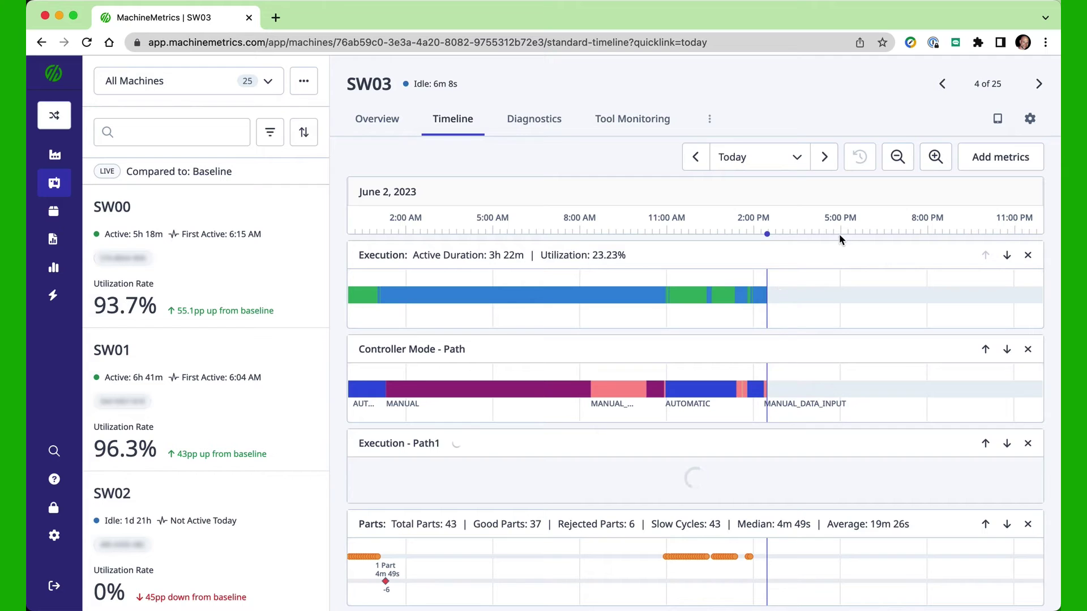
{"action": "scroll", "coordinate": [761, 286], "scroll_direction": "down", "scroll_amount": 1}
{"action": "scroll", "coordinate": [761, 286], "scroll_direction": "up", "scroll_amount": 1}
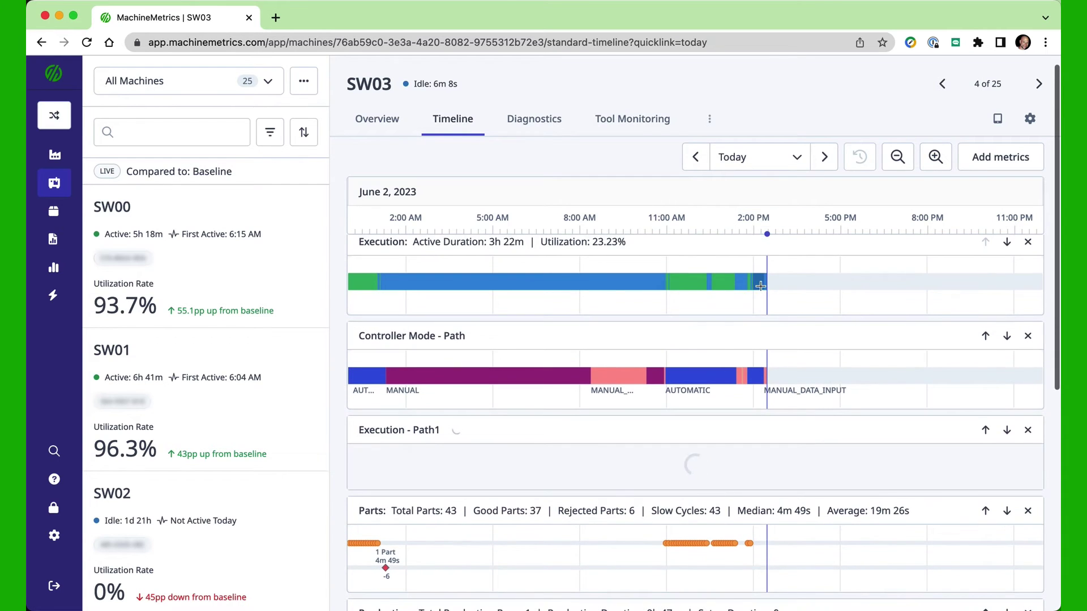
{"action": "scroll", "coordinate": [787, 329], "scroll_direction": "up", "scroll_amount": 1}
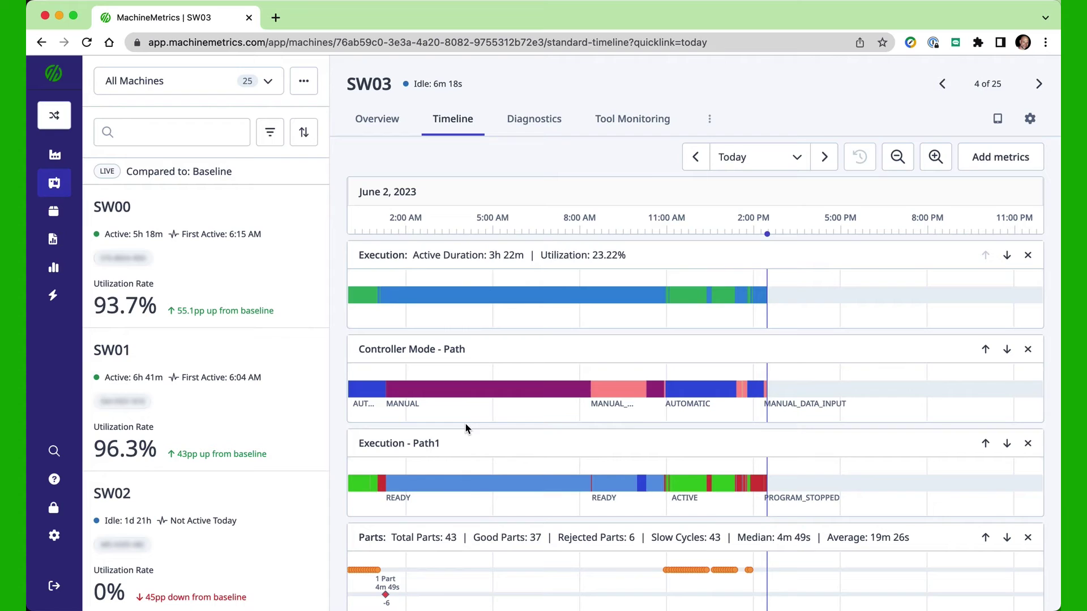
{"action": "scroll", "coordinate": [234, 253], "scroll_direction": "down", "scroll_amount": 3}
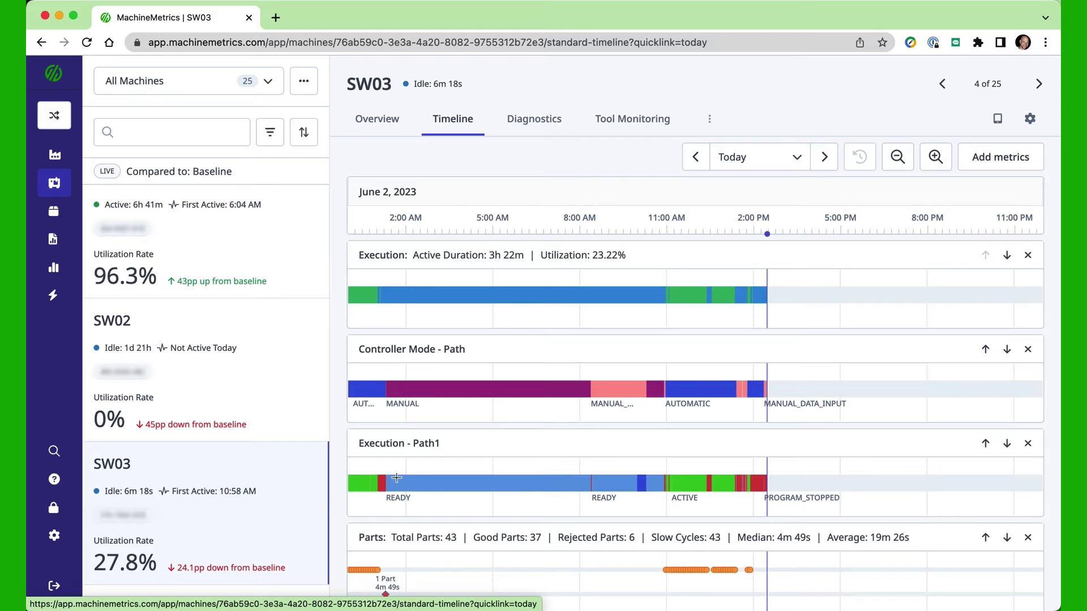
{"action": "mouse_move", "coordinate": [503, 390]}
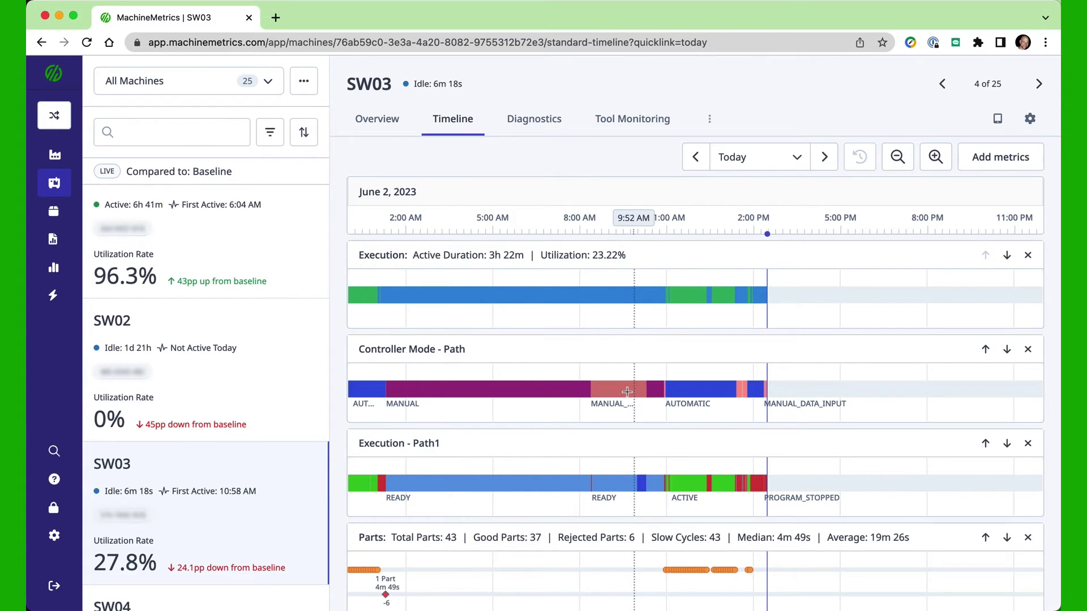
{"action": "mouse_move", "coordinate": [634, 392]}
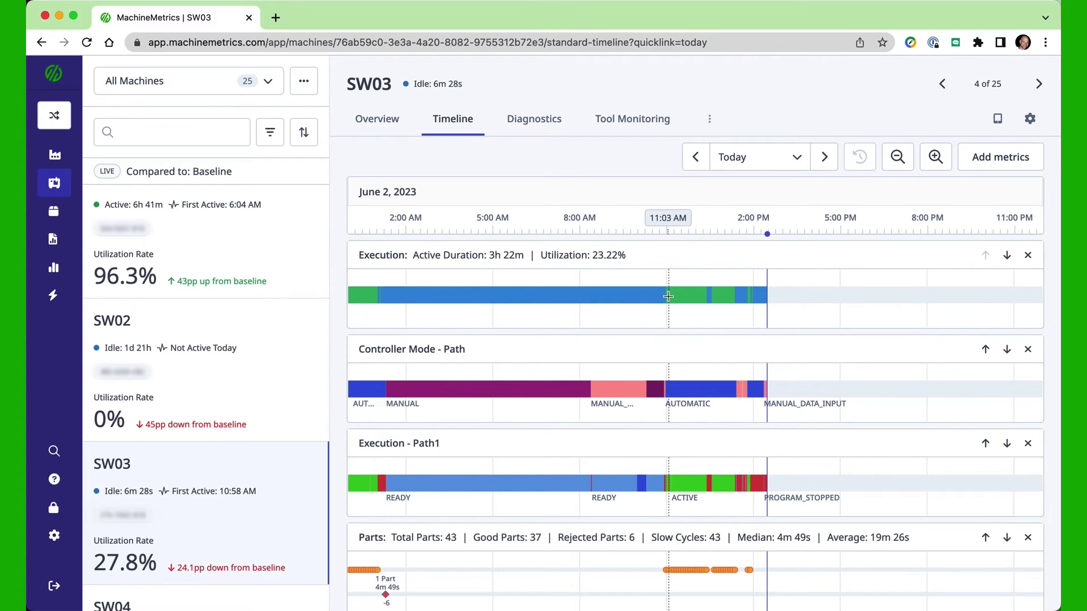
{"action": "scroll", "coordinate": [670, 359], "scroll_direction": "down", "scroll_amount": 3}
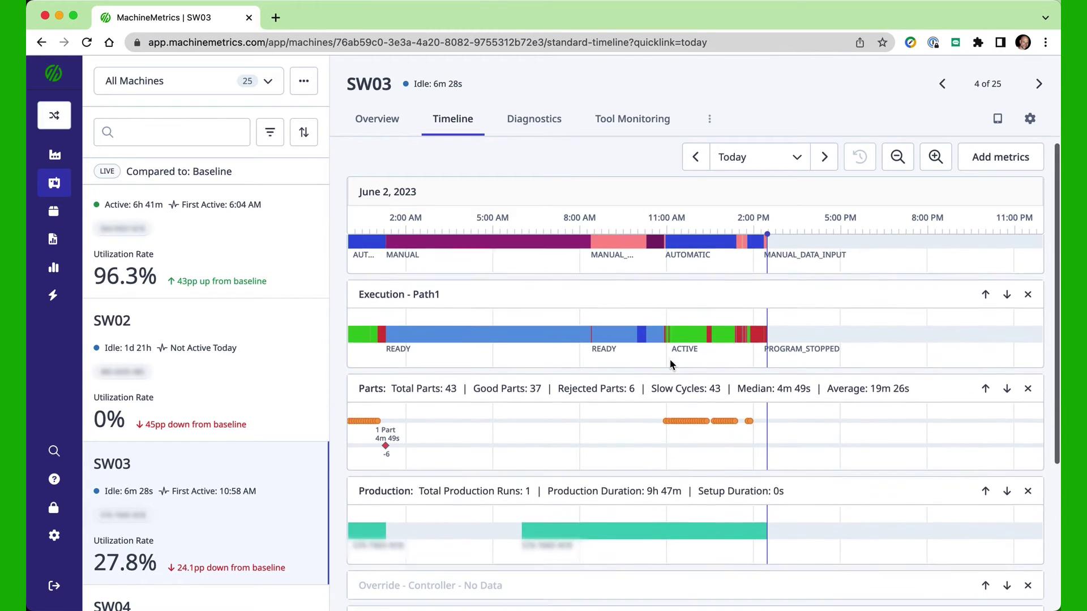
{"action": "scroll", "coordinate": [430, 464], "scroll_direction": "down", "scroll_amount": 2}
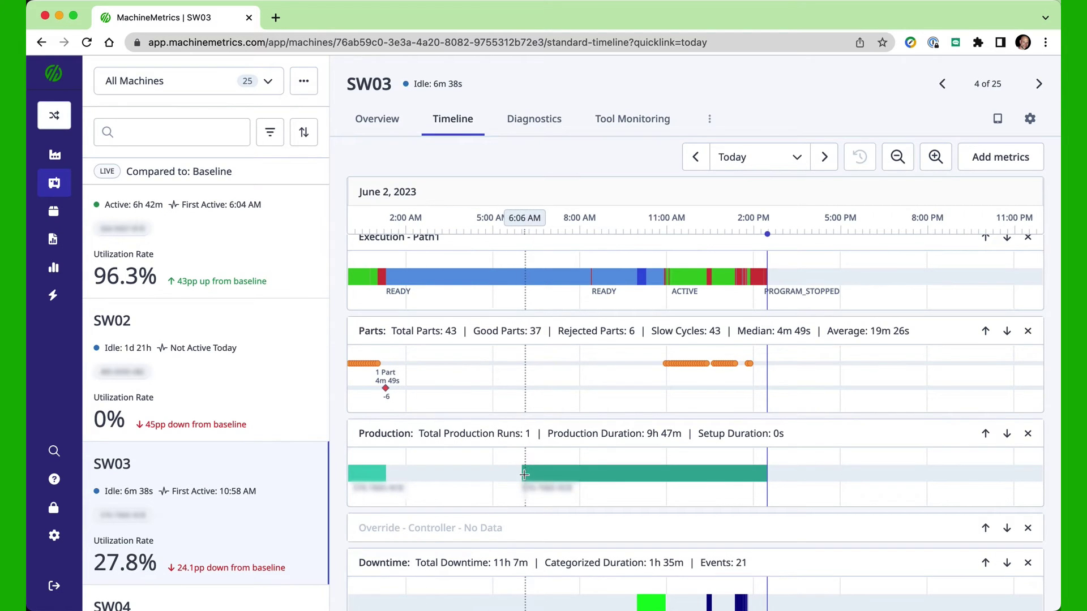
{"action": "mouse_move", "coordinate": [541, 476]}
{"action": "scroll", "coordinate": [541, 477], "scroll_direction": "down", "scroll_amount": 3}
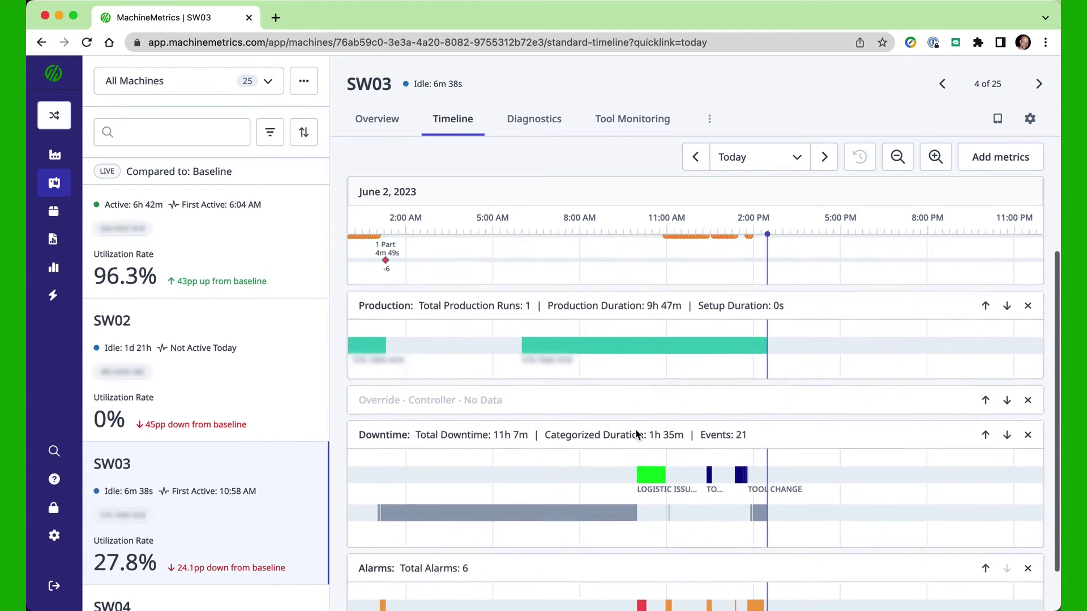
{"action": "mouse_move", "coordinate": [647, 429]}
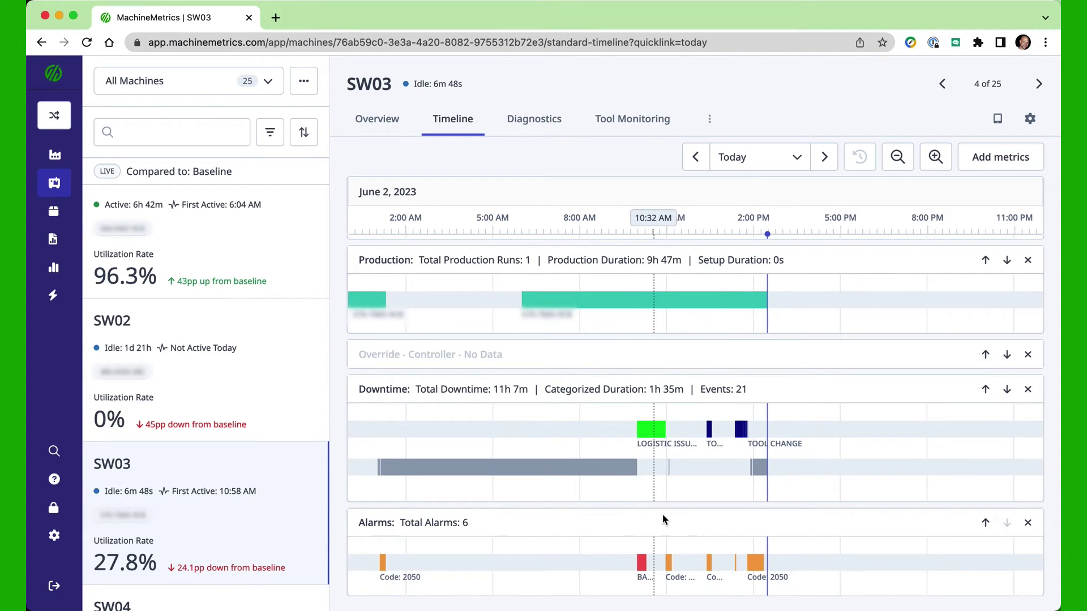
{"action": "mouse_move", "coordinate": [639, 562]}
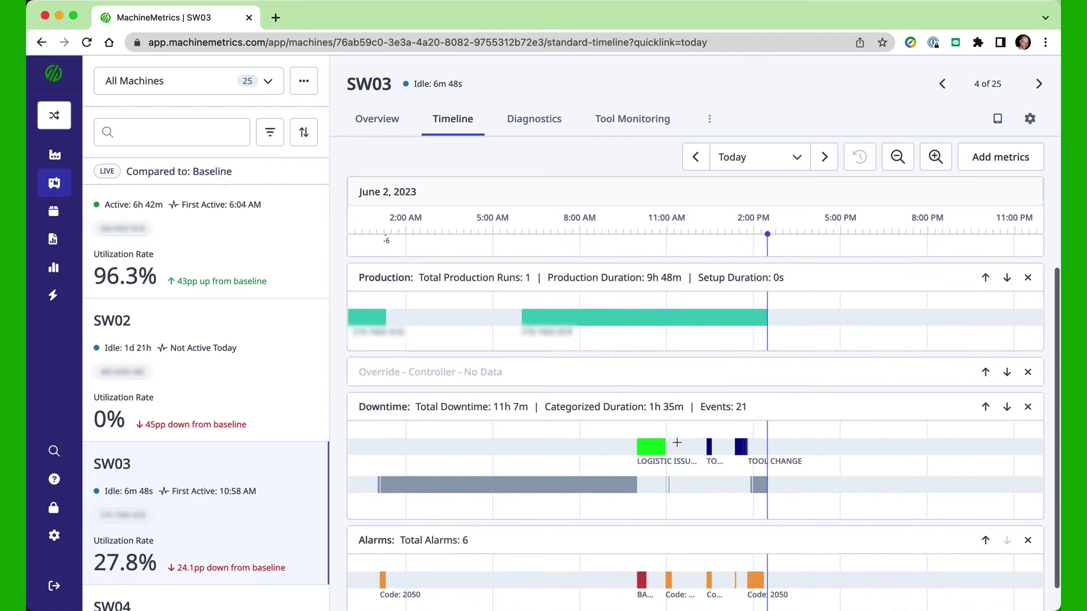
{"action": "scroll", "coordinate": [637, 390], "scroll_direction": "up", "scroll_amount": 5}
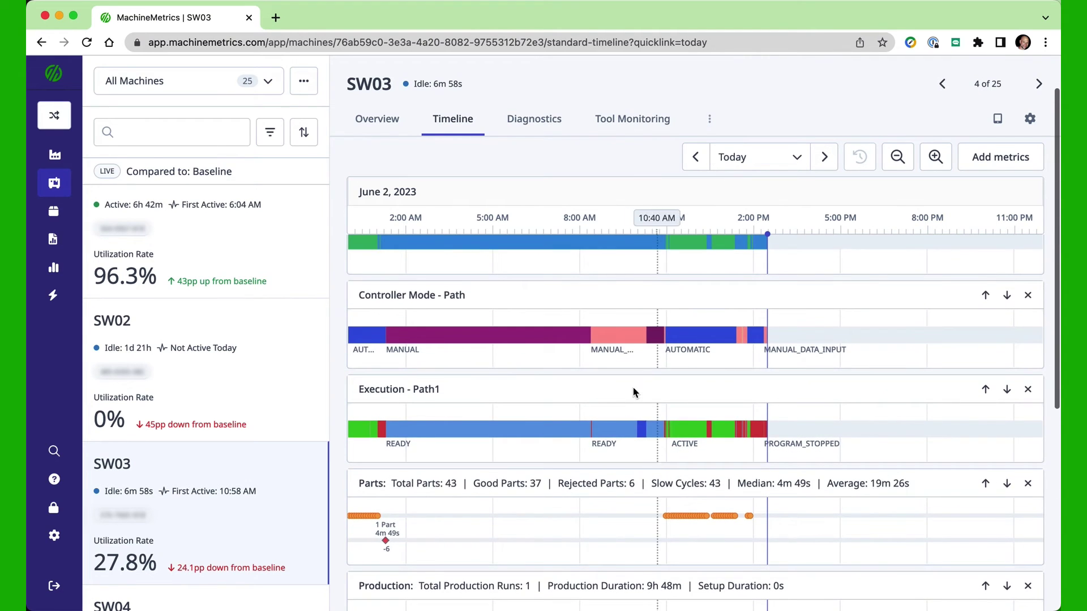
{"action": "scroll", "coordinate": [676, 512], "scroll_direction": "down", "scroll_amount": 5}
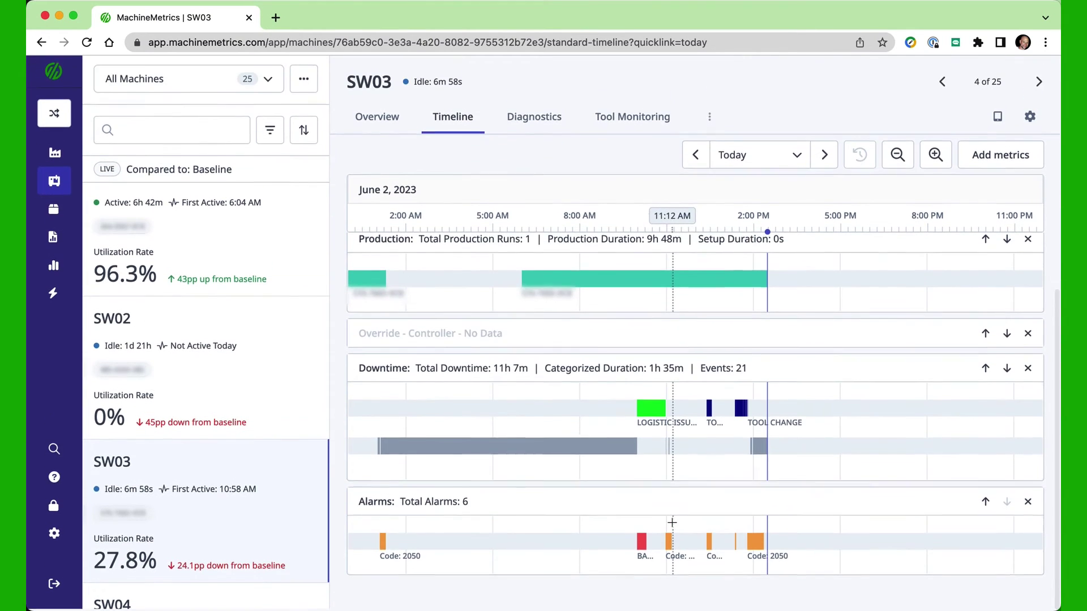
{"action": "mouse_move", "coordinate": [648, 409]}
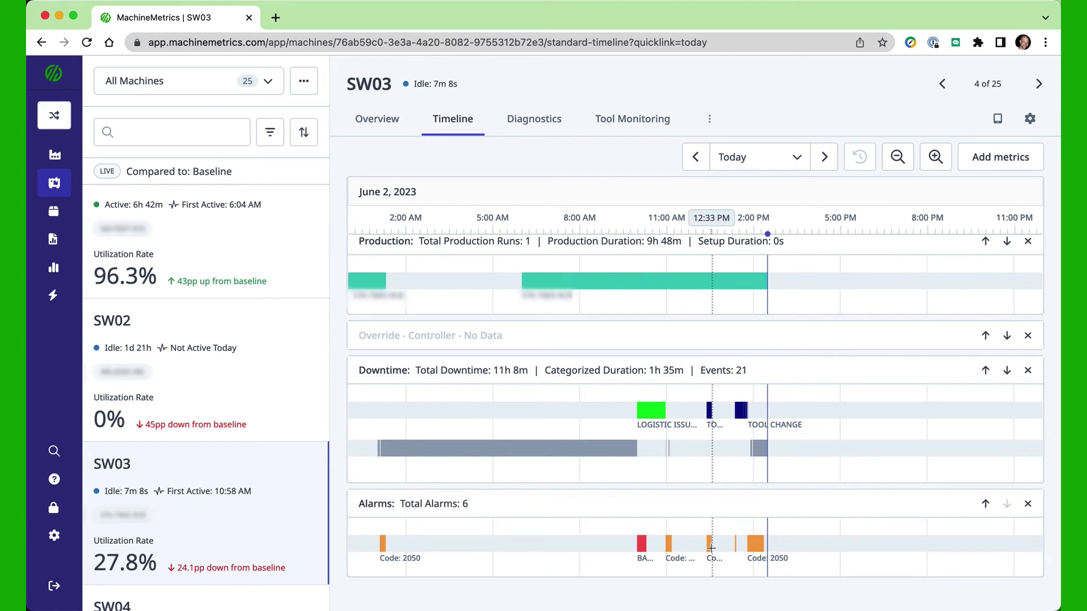
{"action": "scroll", "coordinate": [768, 417], "scroll_direction": "up", "scroll_amount": 8}
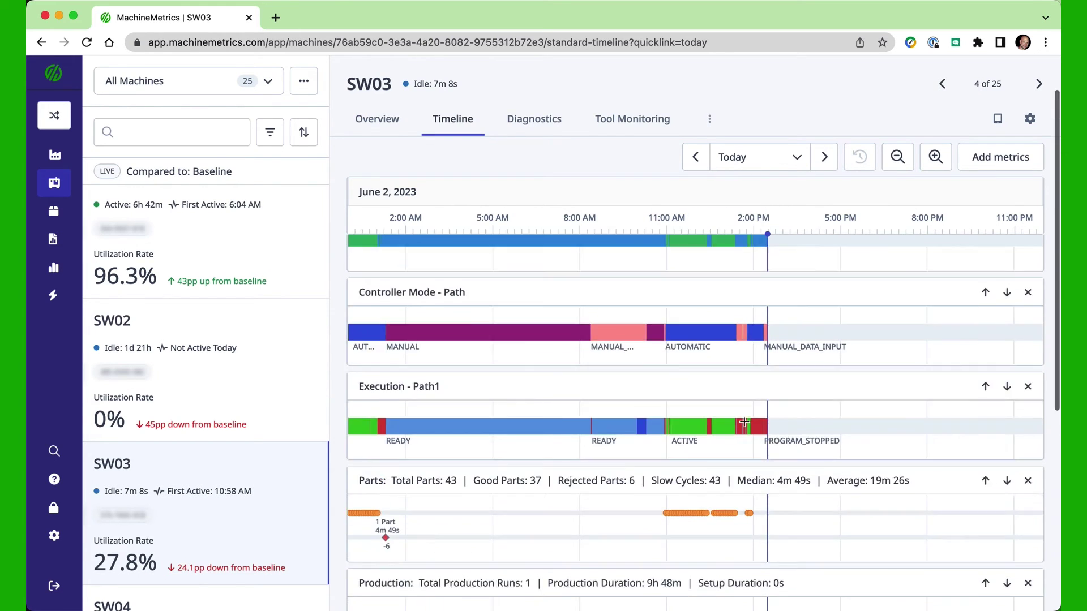
{"action": "mouse_move", "coordinate": [739, 294]}
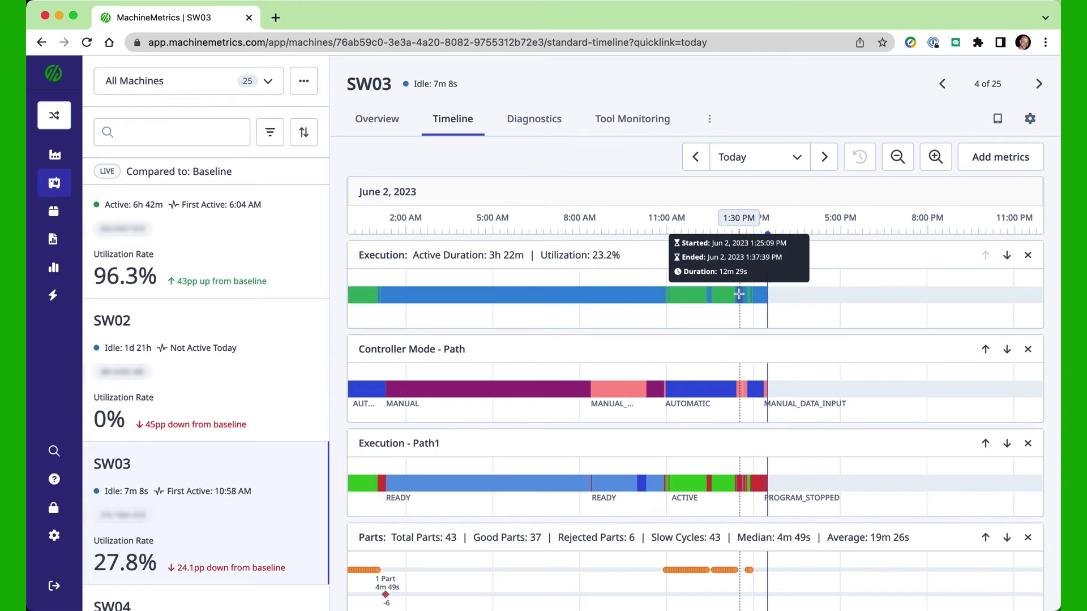
{"action": "mouse_move", "coordinate": [749, 387]}
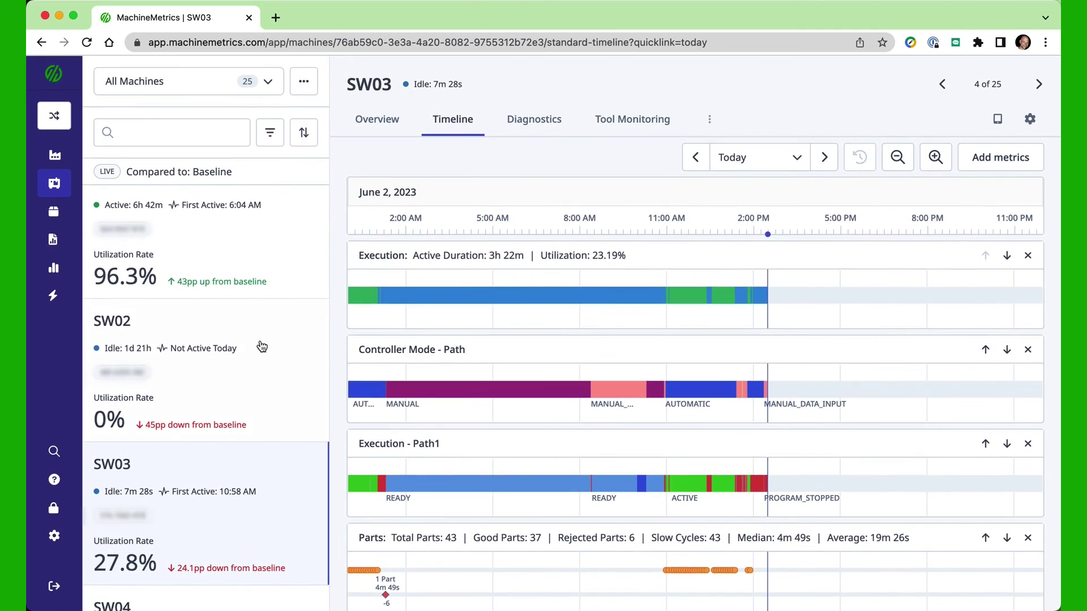
Step: Sort the machine list by 'Top trending machines' and open SW00's timeline
{"action": "scroll", "coordinate": [245, 329], "scroll_direction": "up", "scroll_amount": 3}
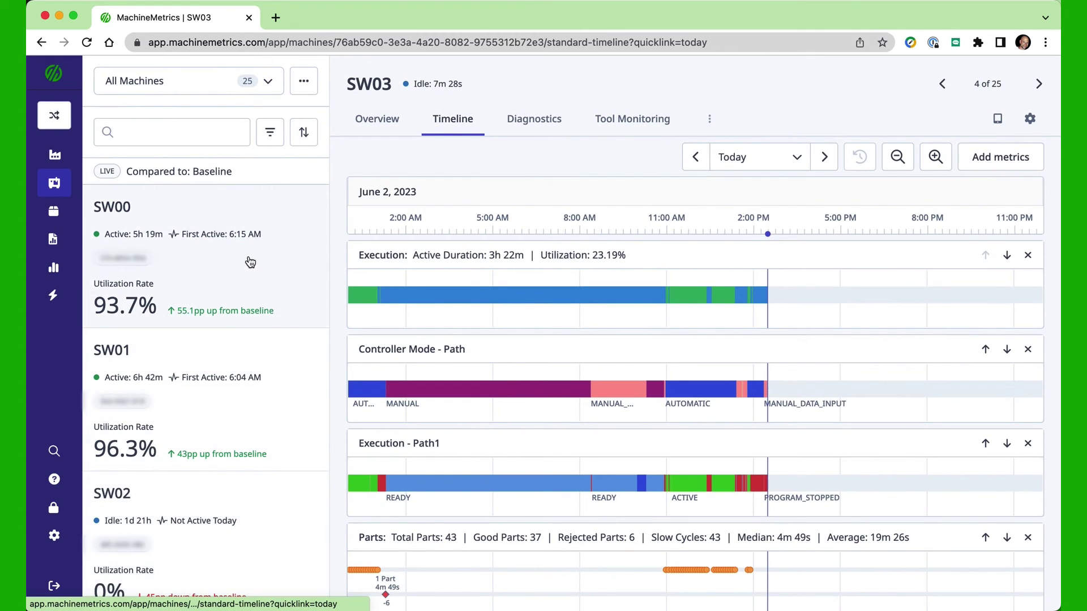
{"action": "scroll", "coordinate": [250, 262], "scroll_direction": "down", "scroll_amount": 10}
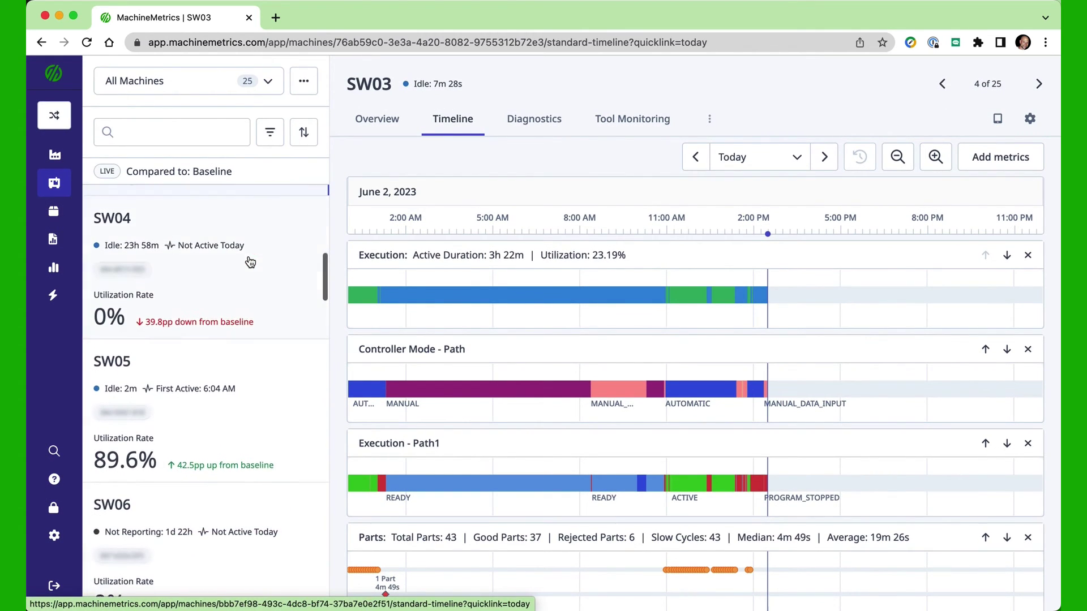
{"action": "scroll", "coordinate": [250, 262], "scroll_direction": "down", "scroll_amount": 7}
{"action": "scroll", "coordinate": [250, 261], "scroll_direction": "up", "scroll_amount": 10}
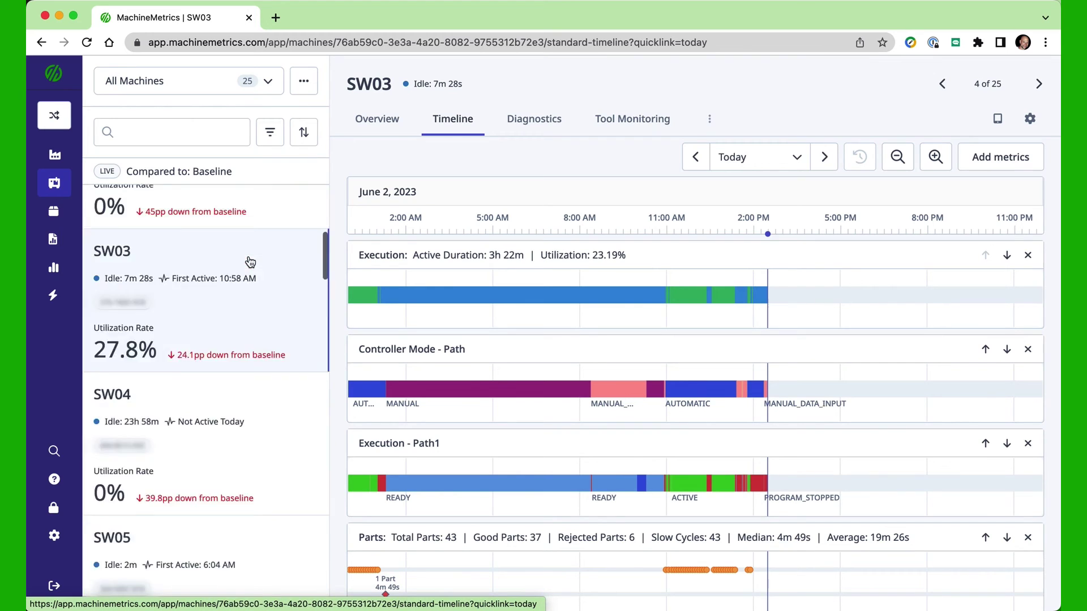
{"action": "scroll", "coordinate": [250, 262], "scroll_direction": "up", "scroll_amount": 5}
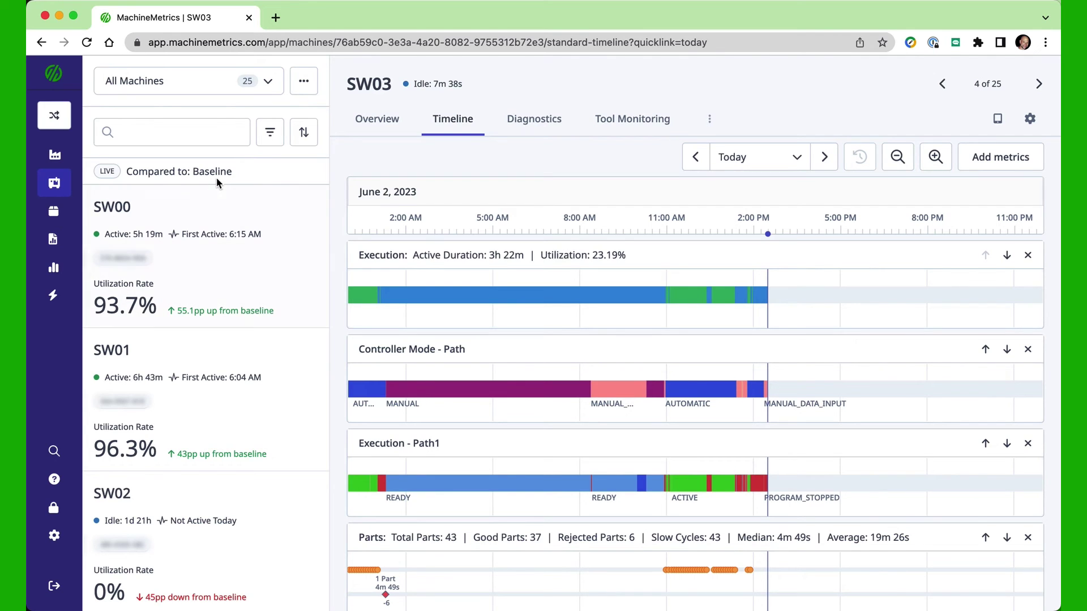
{"action": "left_click", "coordinate": [303, 132]}
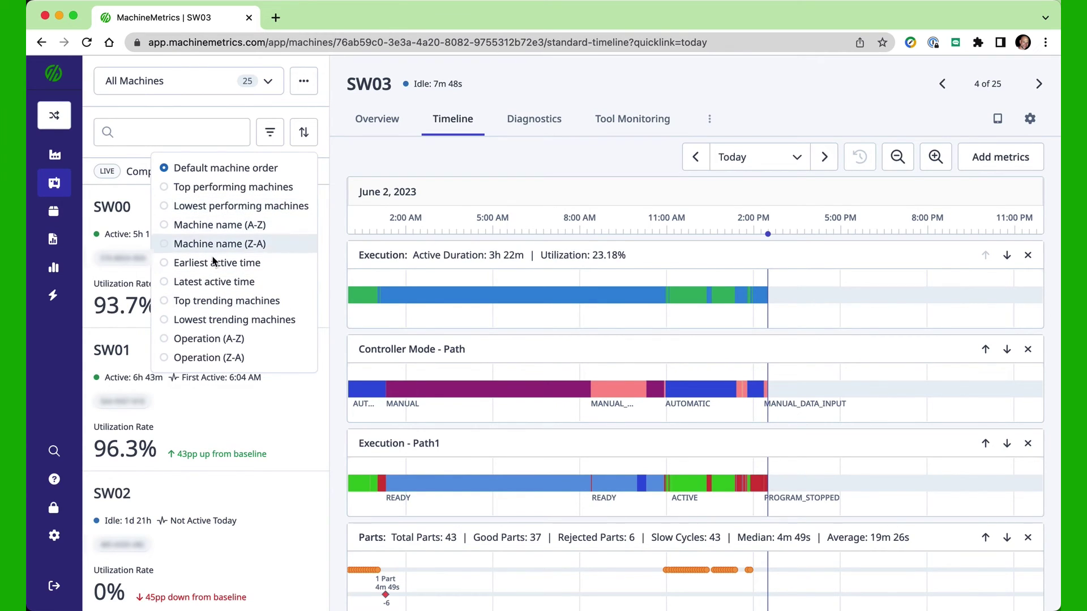
{"action": "left_click", "coordinate": [210, 300]}
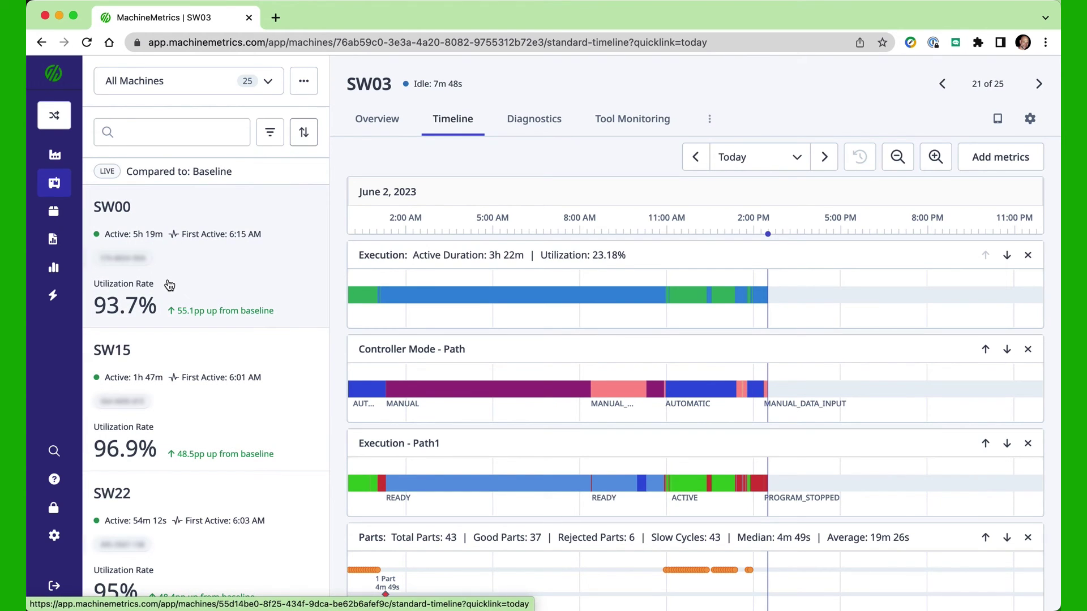
{"action": "left_click", "coordinate": [189, 271]}
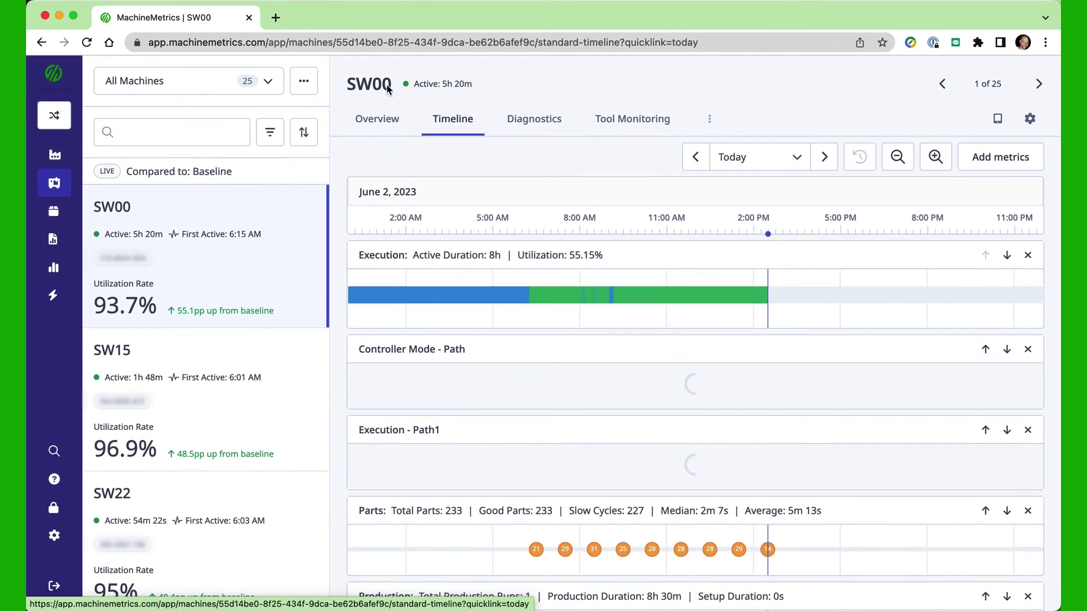
Step: Show SW00's Overview with the date range changed from Today to 'Last 7 days'
{"action": "left_click", "coordinate": [380, 119]}
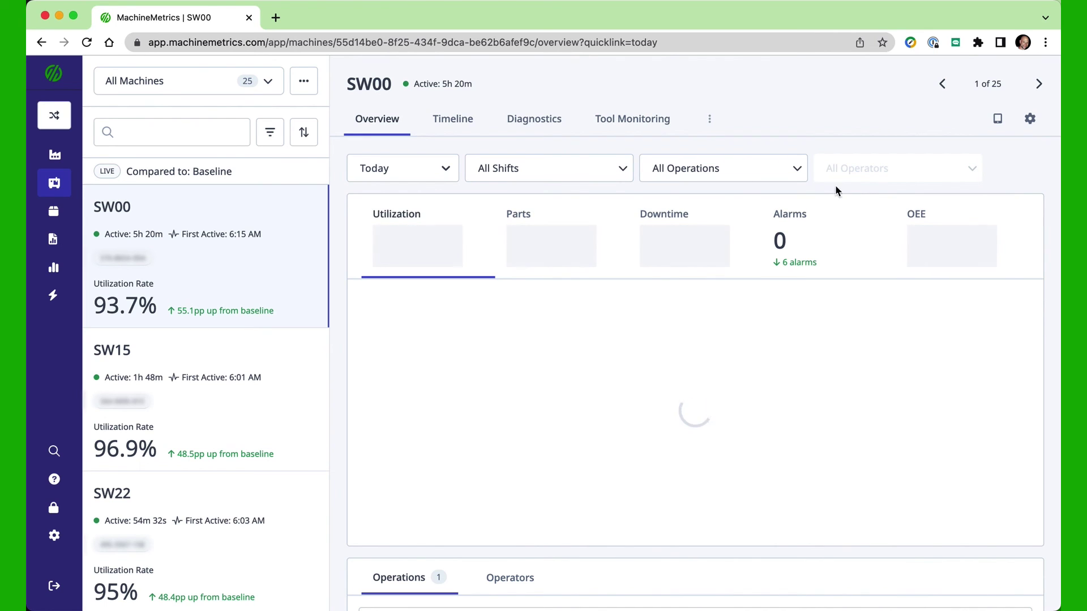
{"action": "left_click", "coordinate": [416, 168]}
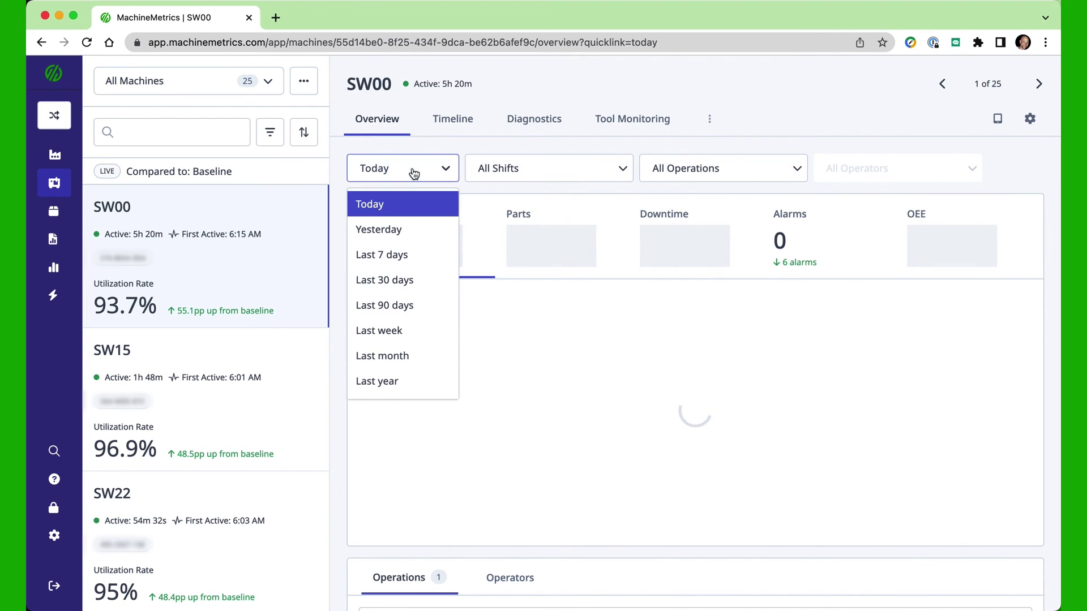
{"action": "left_click", "coordinate": [415, 256]}
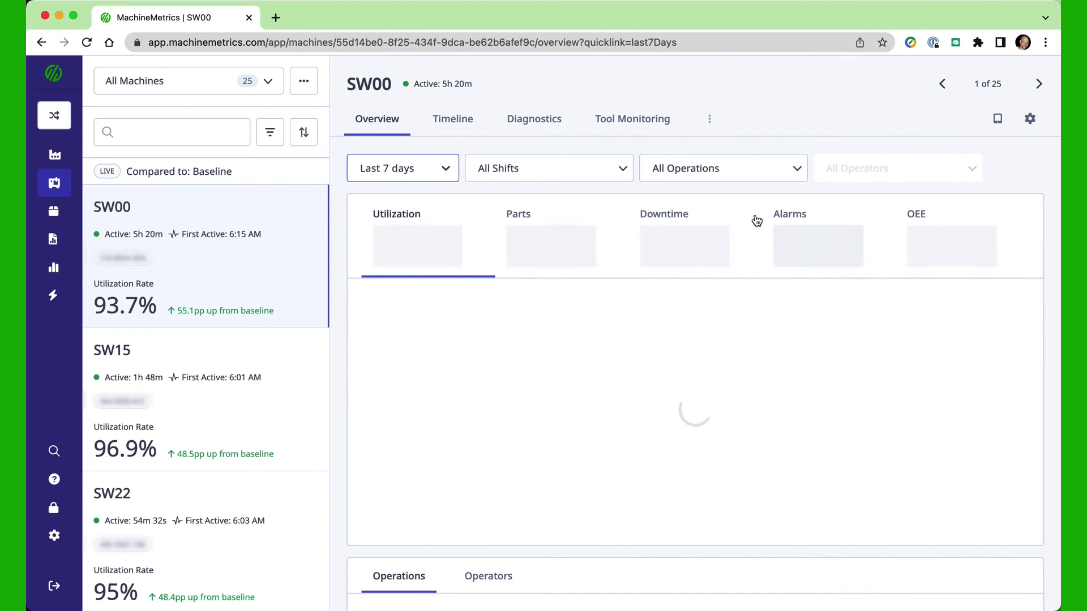
Step: Browse SW00's 7-day operations table, then expand the sidebar to show navigation labels
{"action": "scroll", "coordinate": [882, 147], "scroll_direction": "down", "scroll_amount": 5}
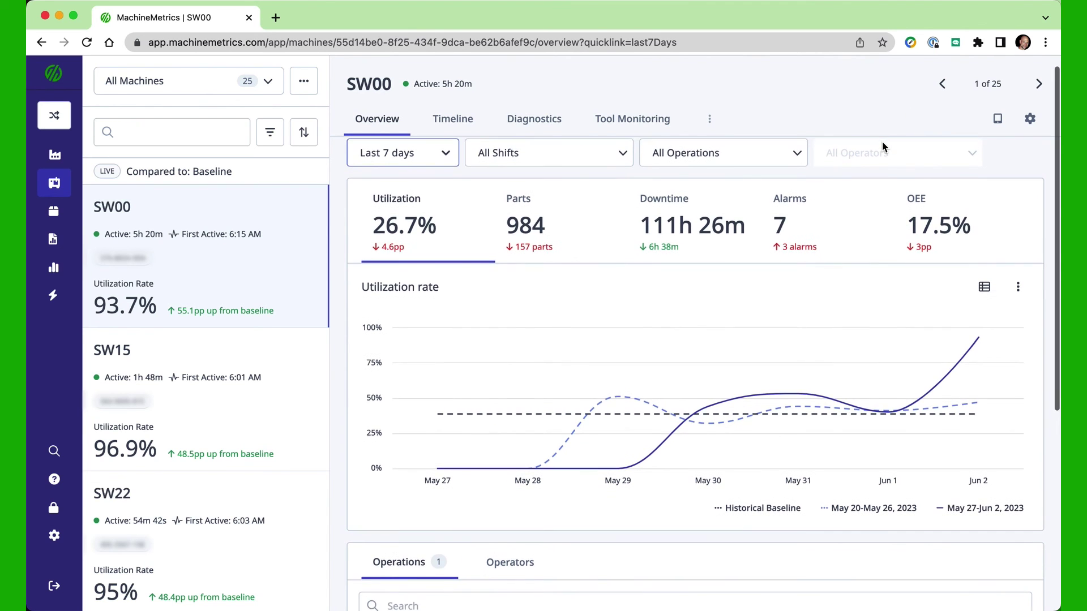
{"action": "scroll", "coordinate": [890, 180], "scroll_direction": "down", "scroll_amount": 1}
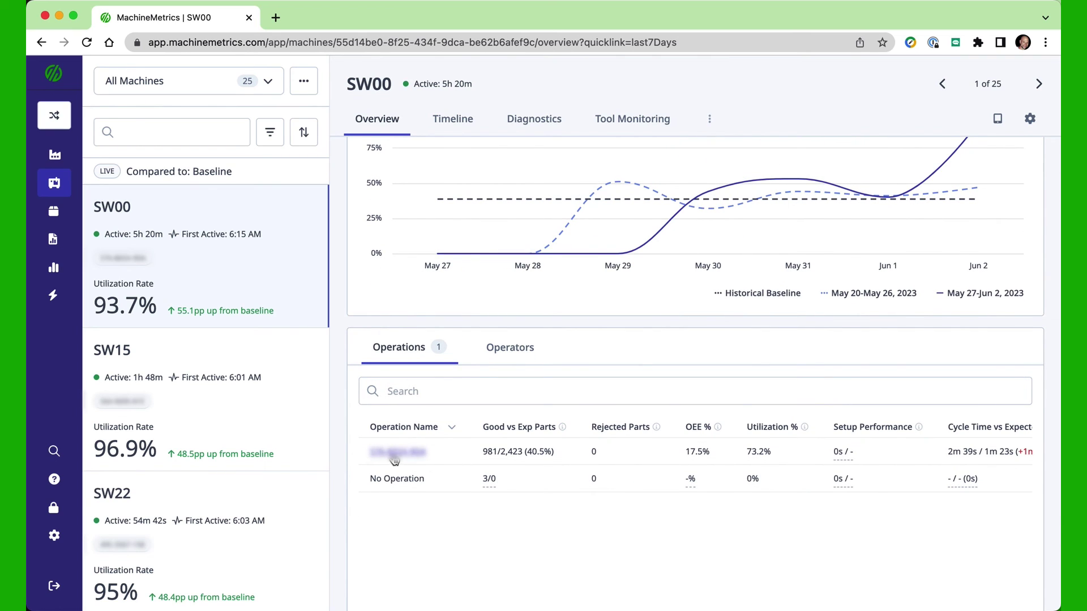
{"action": "scroll", "coordinate": [738, 461], "scroll_direction": "right", "scroll_amount": 3}
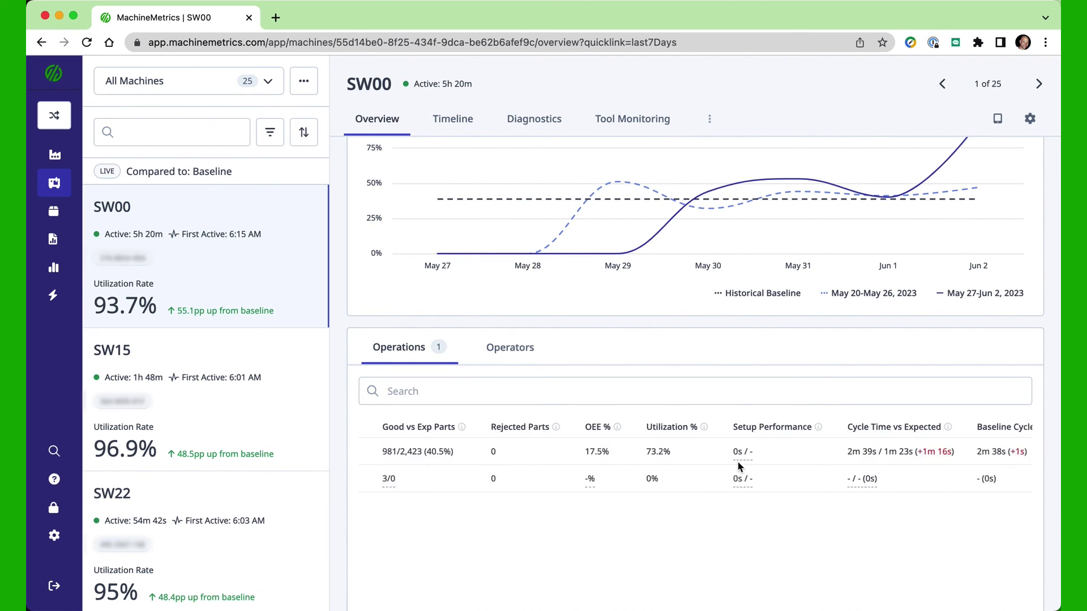
{"action": "scroll", "coordinate": [852, 464], "scroll_direction": "right", "scroll_amount": 3}
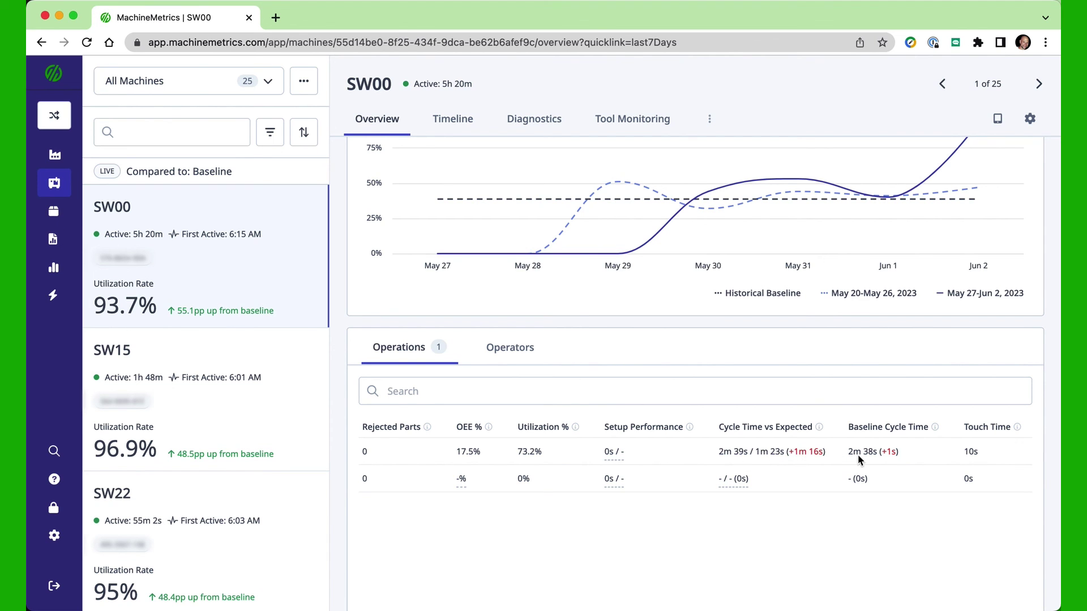
{"action": "scroll", "coordinate": [697, 447], "scroll_direction": "up", "scroll_amount": 4}
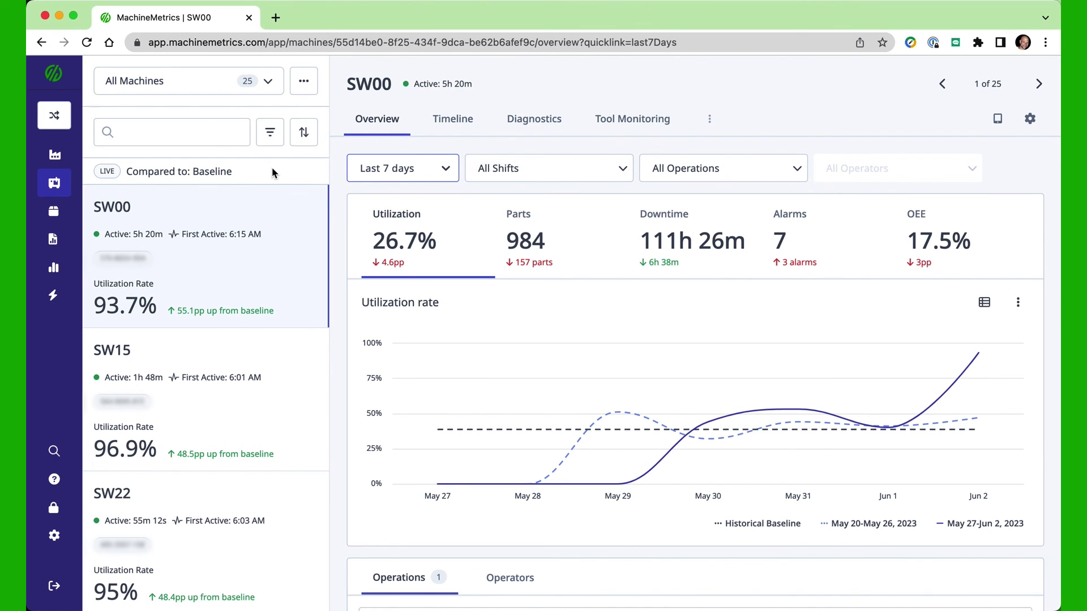
{"action": "left_click", "coordinate": [82, 69]}
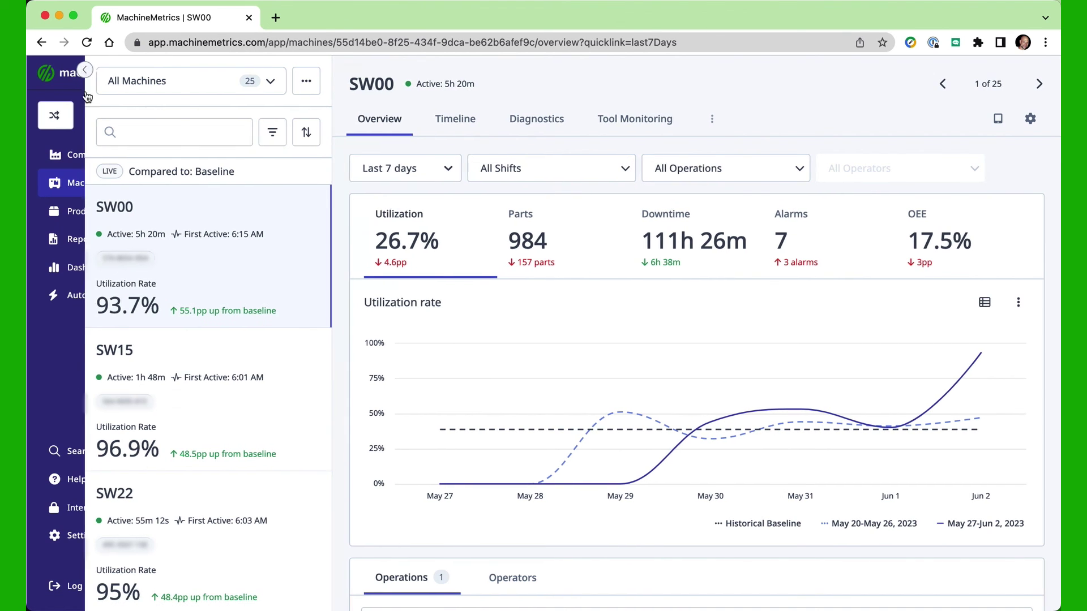